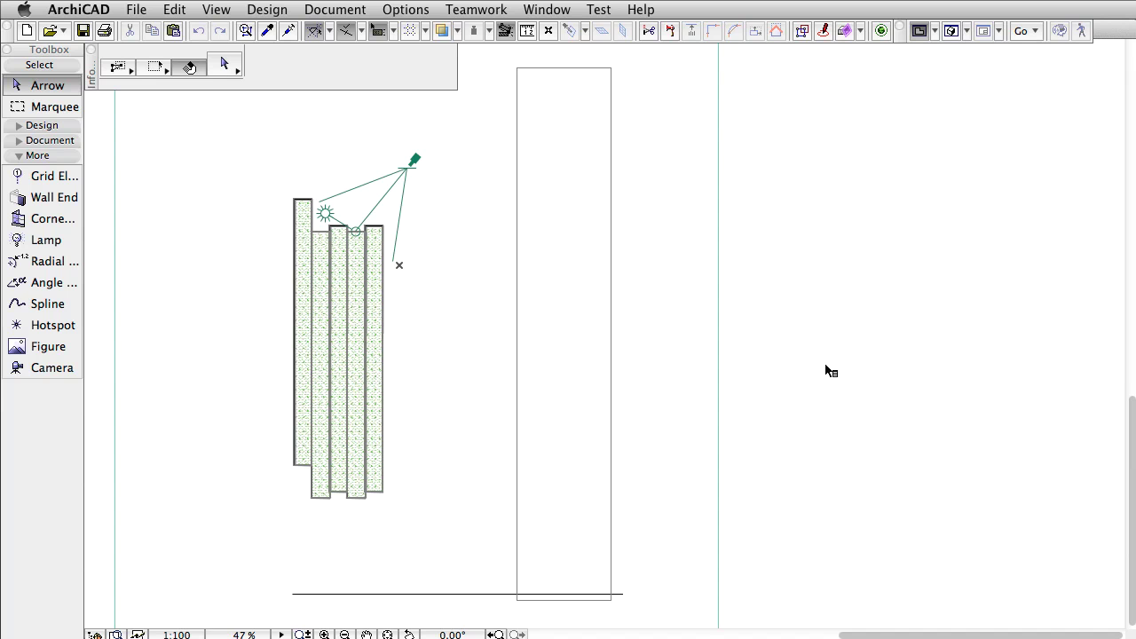
# - Show the 3D Visualization toolbar and open the PhotoRendering Settings
pyautogui.click(546, 10)
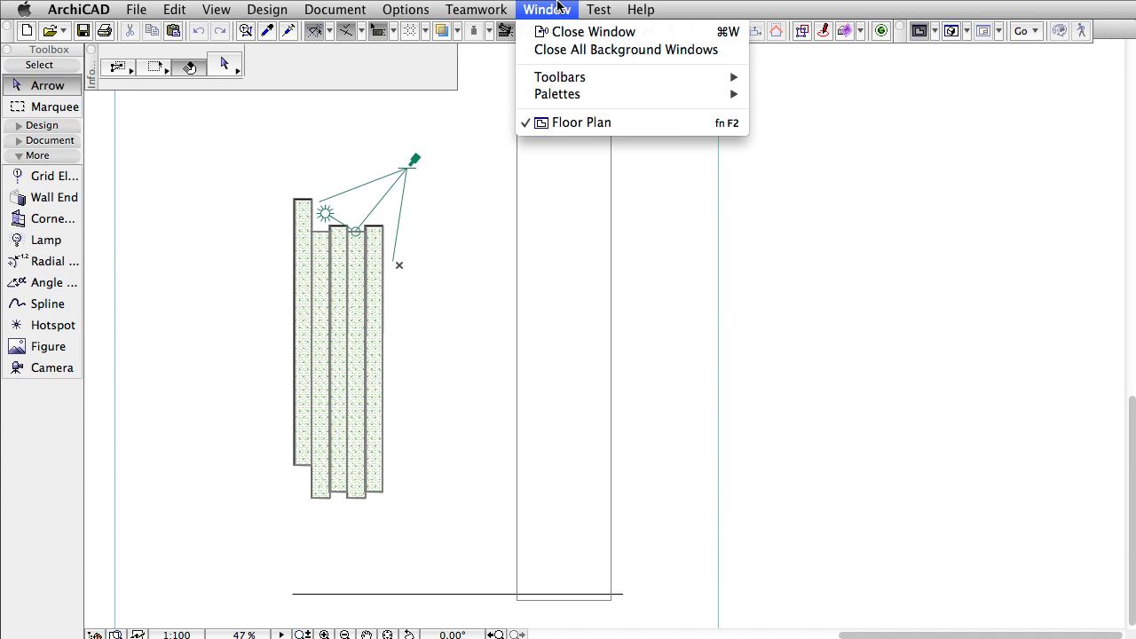
pyautogui.moveTo(574, 79)
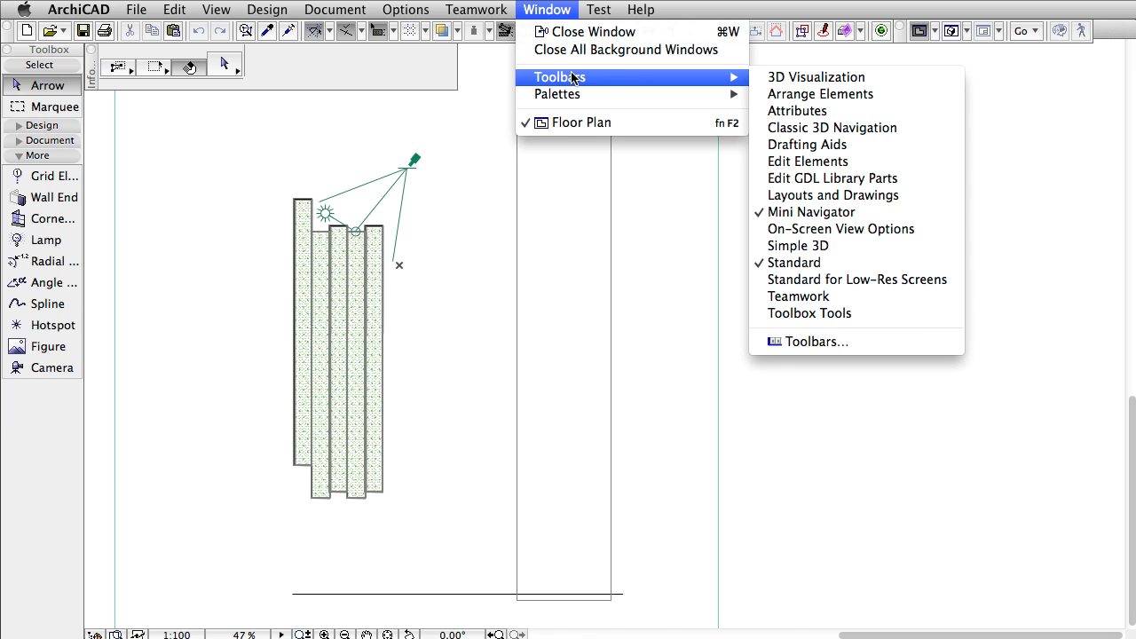
pyautogui.click(815, 78)
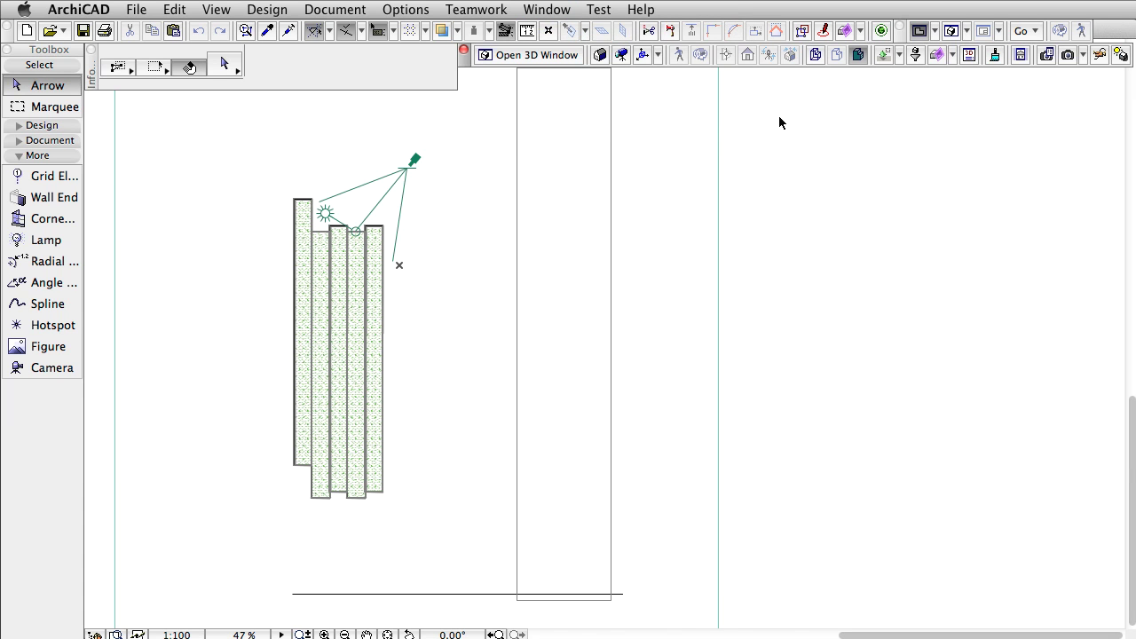
pyautogui.click(1046, 56)
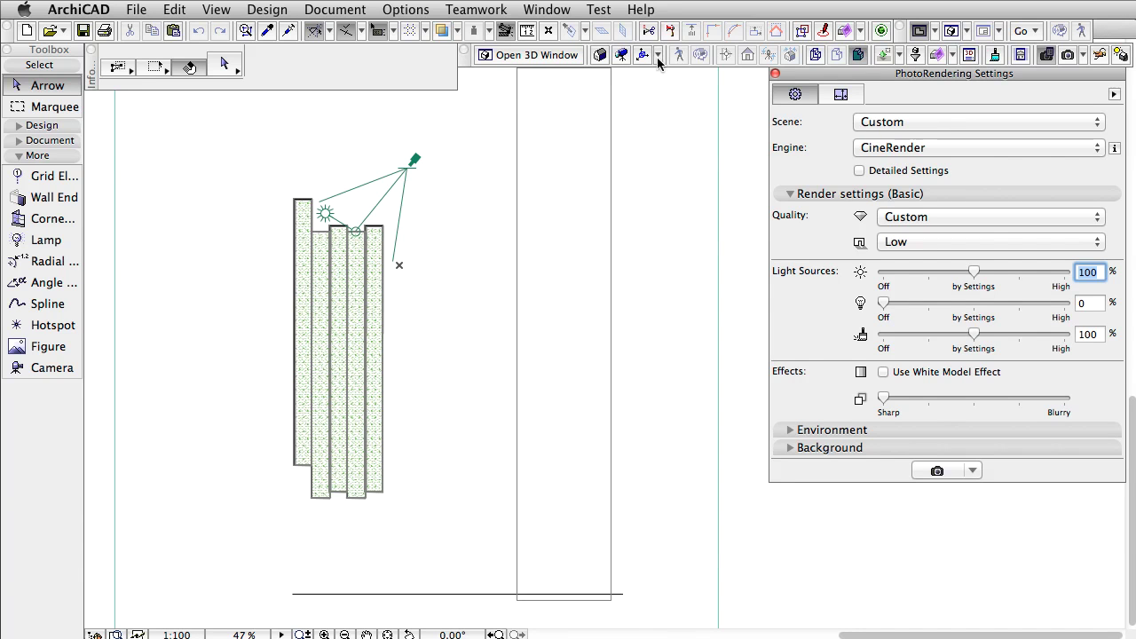
# - Open the 3D window, render its view with CineRender and make the resulting picture window slightly narrower
pyautogui.click(569, 56)
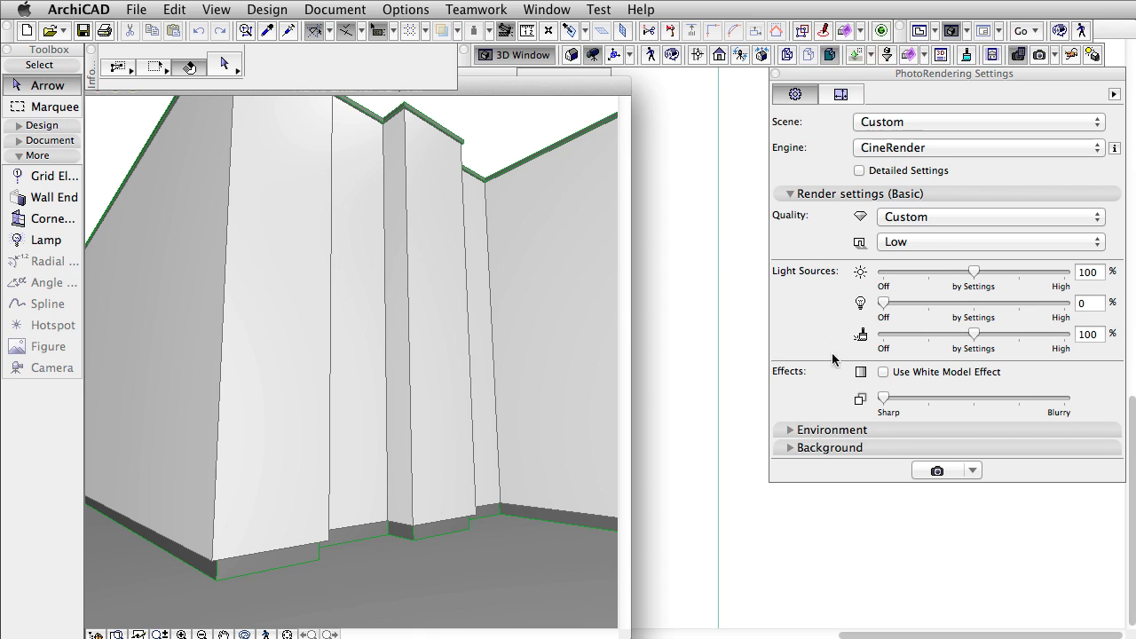
pyautogui.click(936, 471)
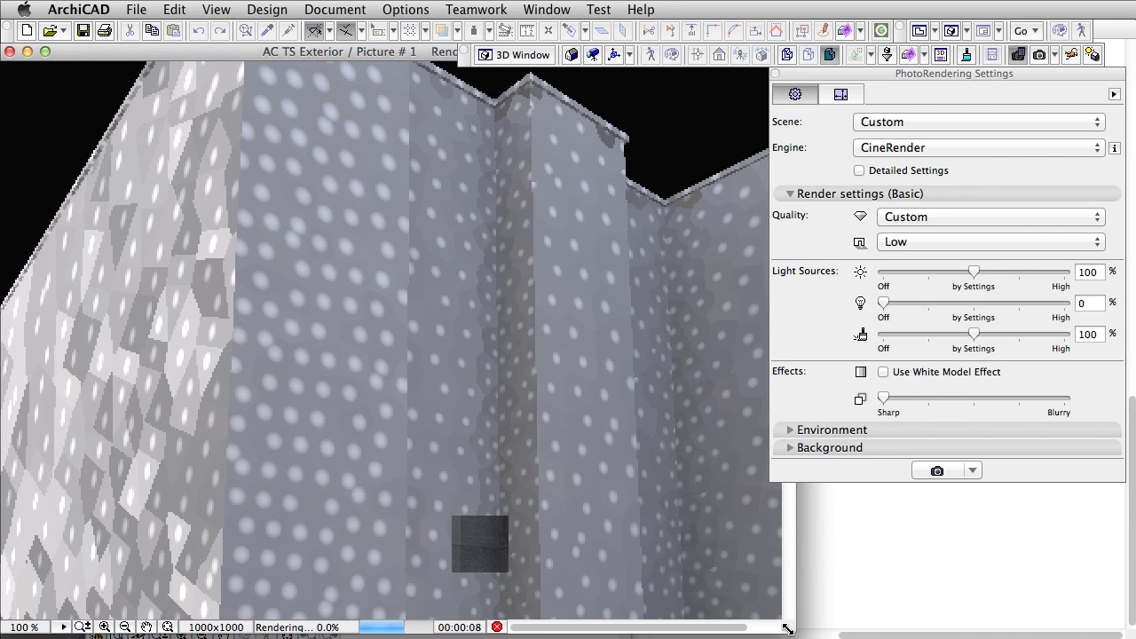
pyautogui.moveTo(786, 629); pyautogui.dragTo(759, 632)
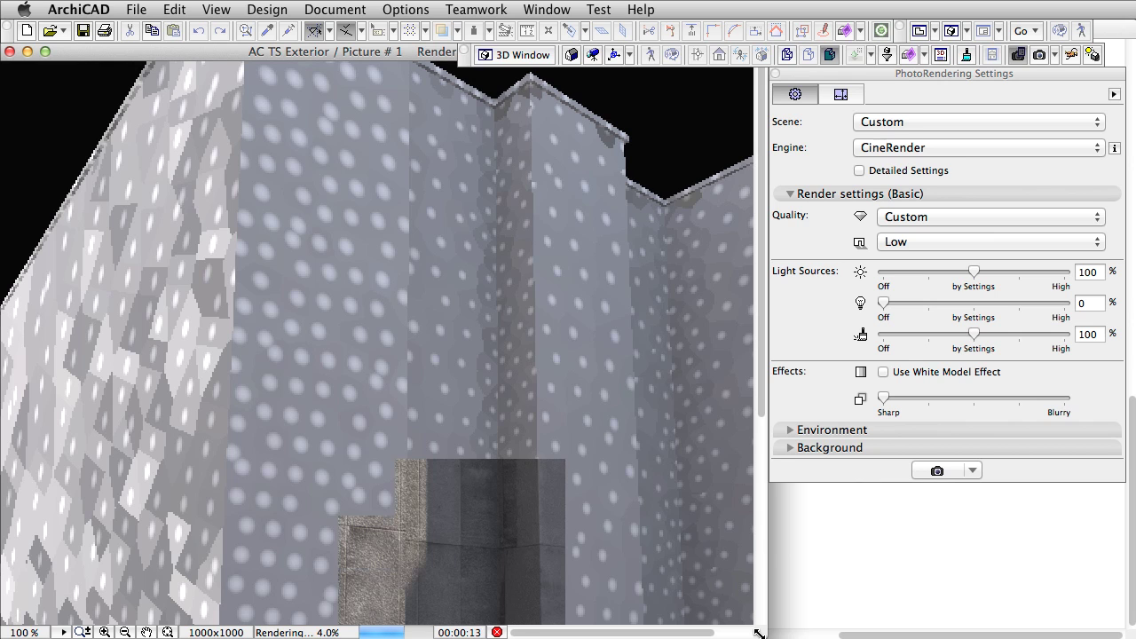
# - Examine the surface texture and lighting in the finished concrete, wood and flooring renderings
pyautogui.click(168, 631)
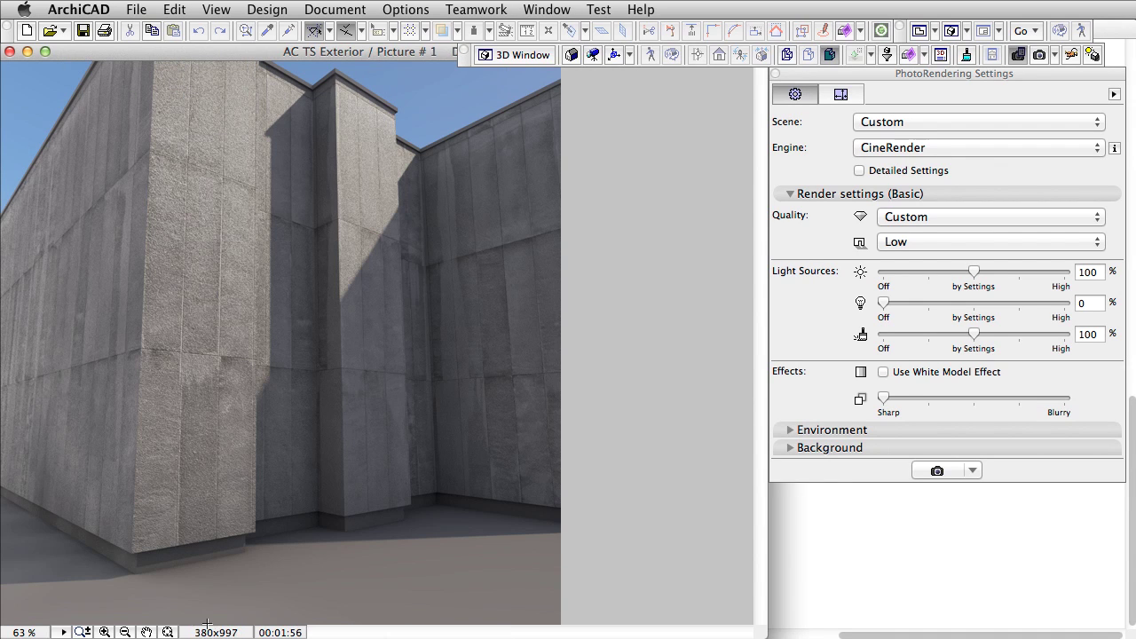
pyautogui.click(19, 631)
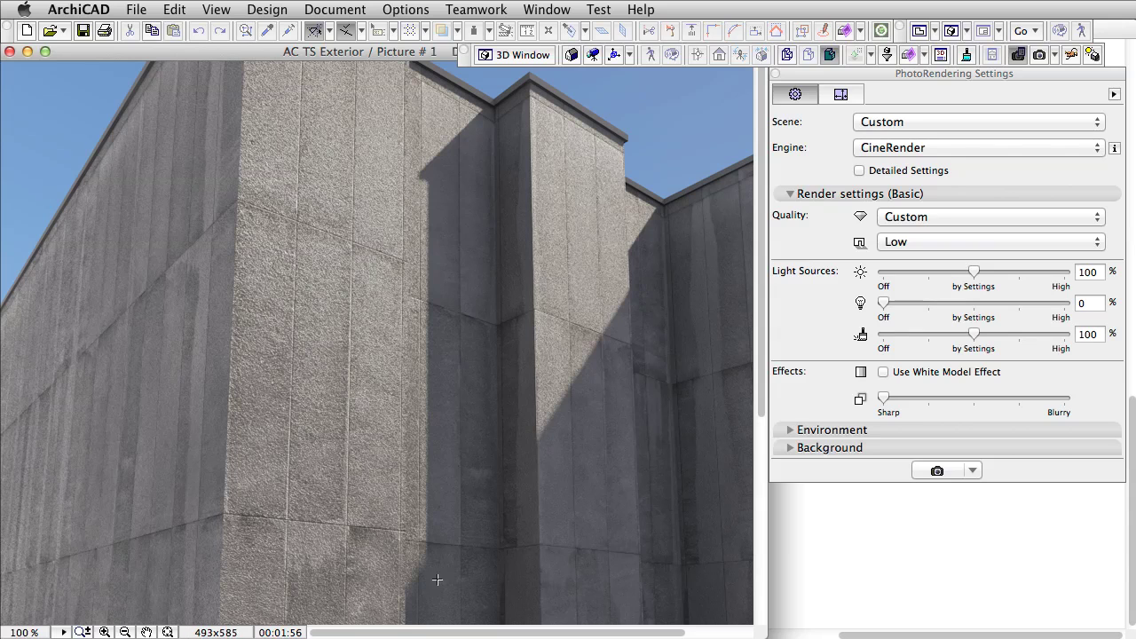
pyautogui.moveTo(410, 453); pyautogui.dragTo(84, 585)
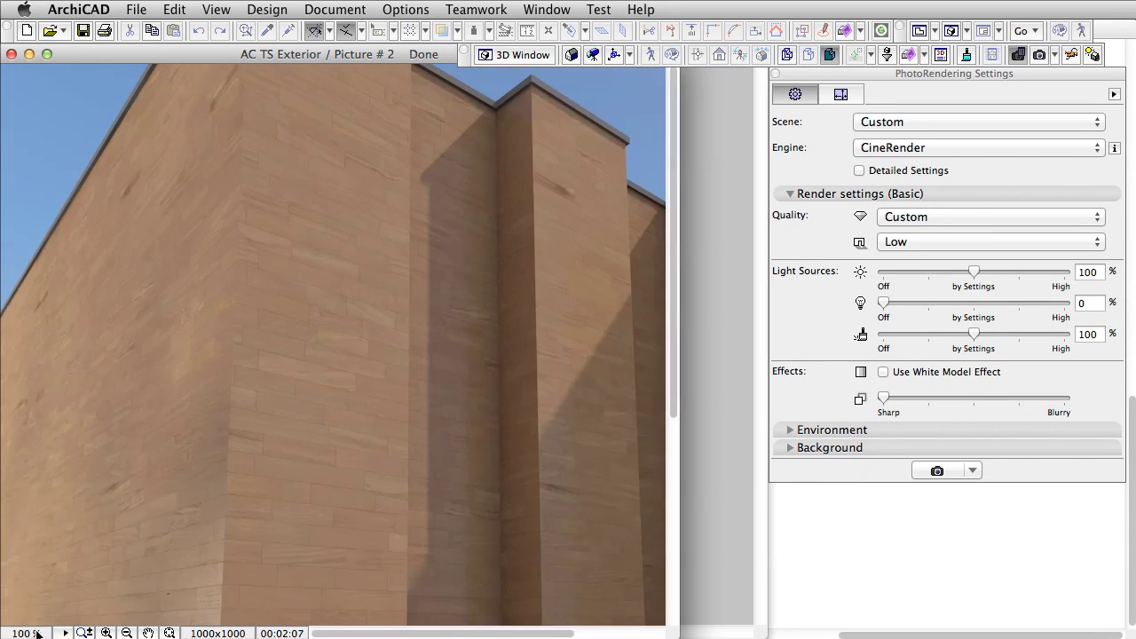
pyautogui.moveTo(293, 541); pyautogui.dragTo(11, 609)
pyautogui.moveTo(229, 558); pyautogui.dragTo(472, 542)
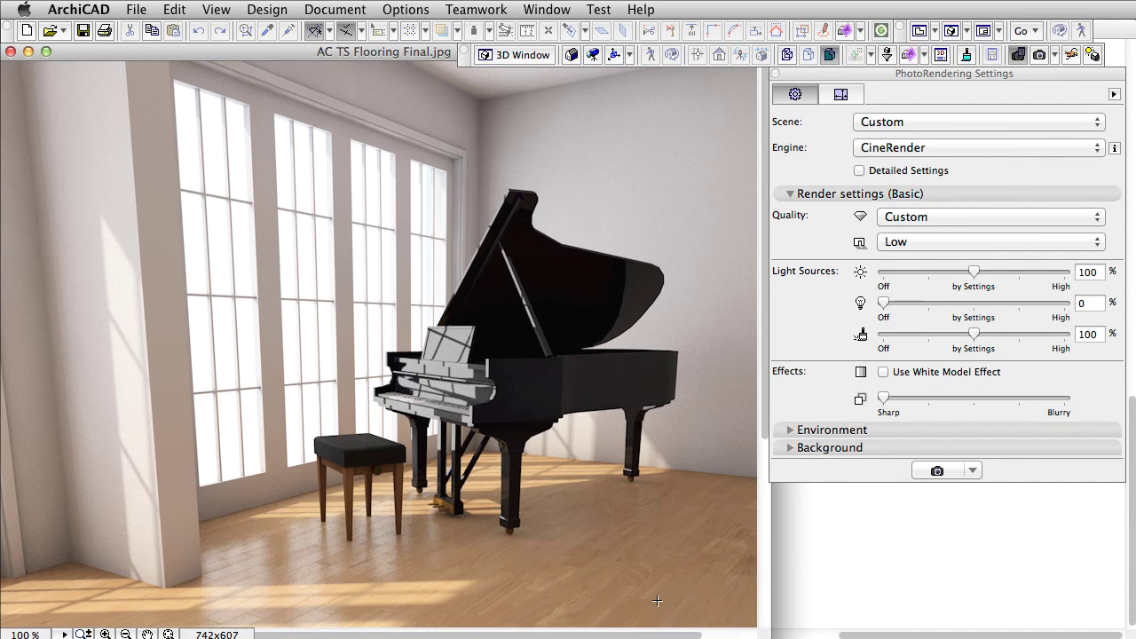
pyautogui.moveTo(659, 598); pyautogui.dragTo(680, 292)
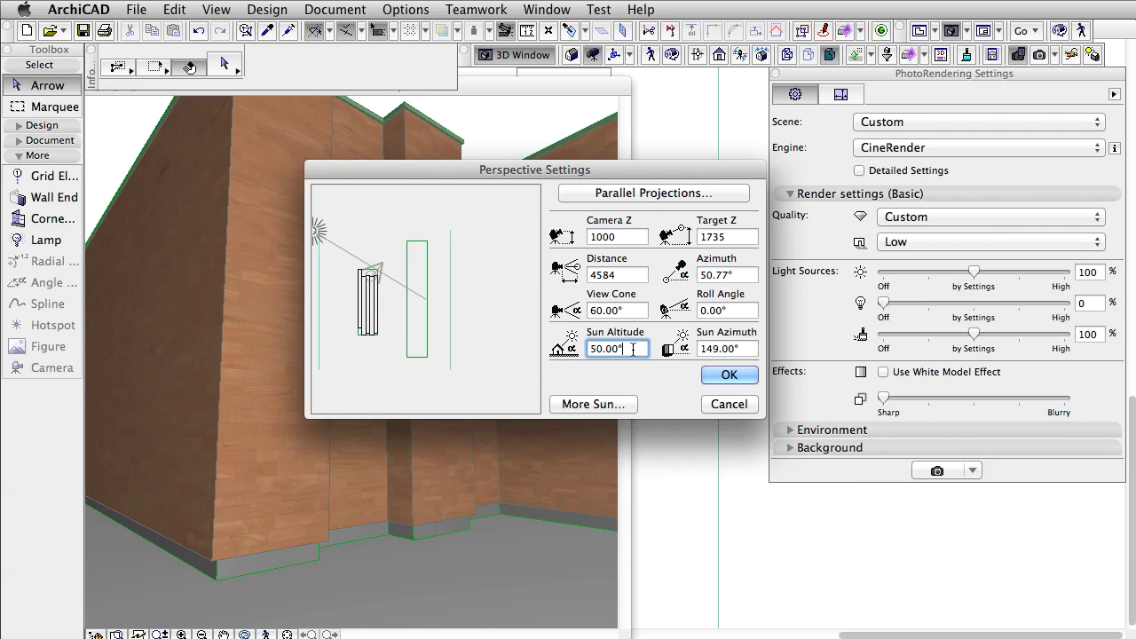
# - Check the sun altitude in the Perspective Settings and close them without making changes
pyautogui.moveTo(632, 348); pyautogui.dragTo(584, 349)
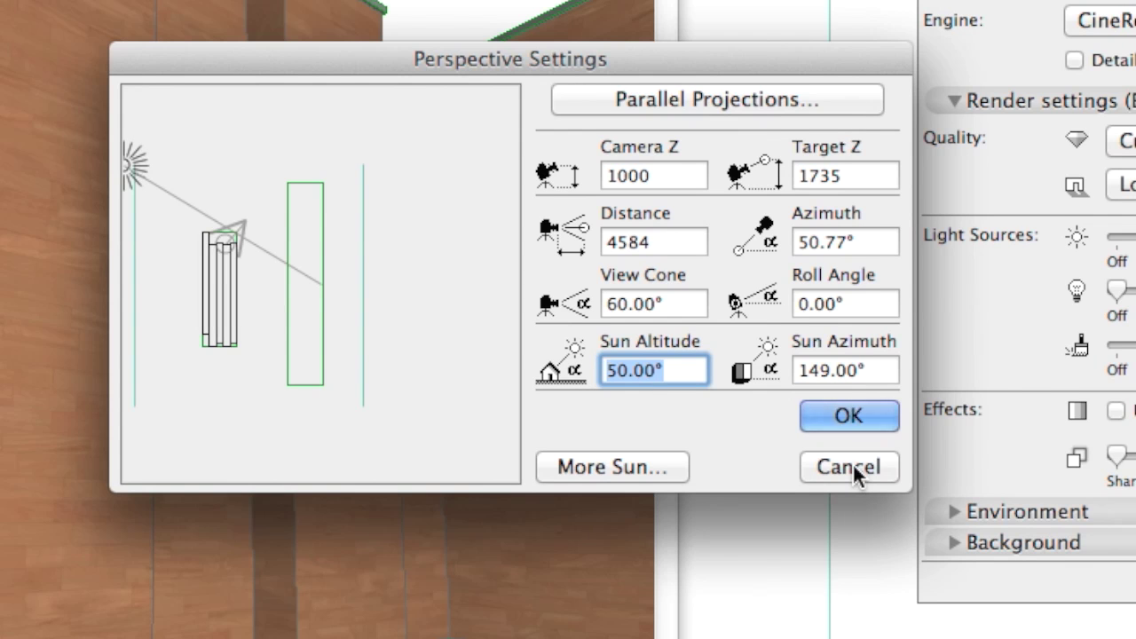
pyautogui.click(851, 463)
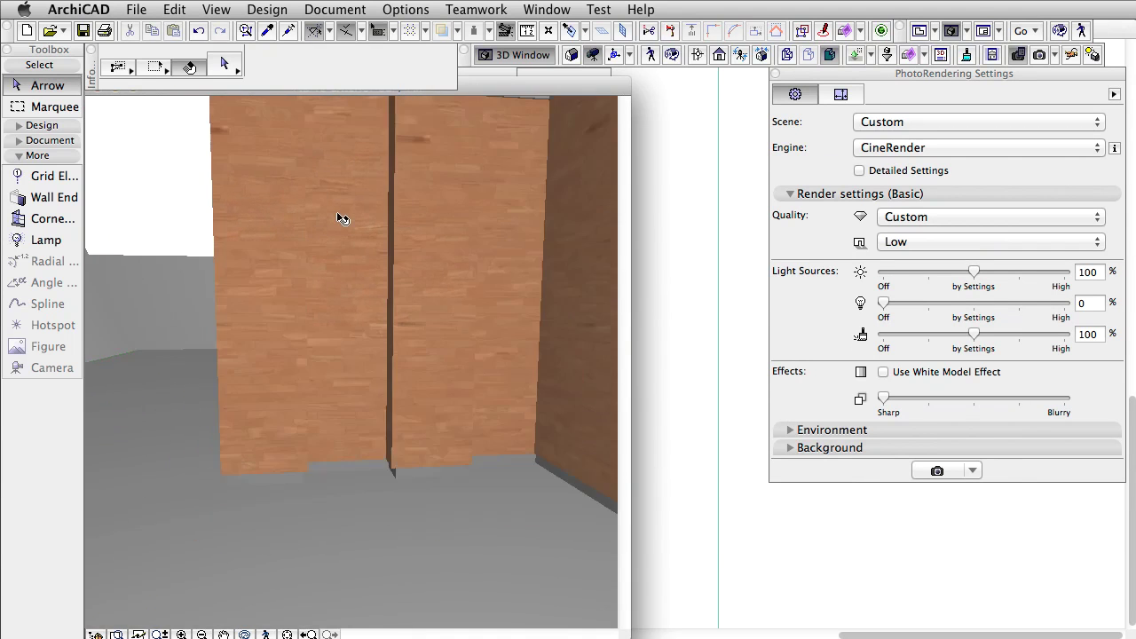
# - Examine the Luminance and Illumination settings of the light-emitting surface, including its Generate GI Strength
pyautogui.moveTo(342, 219); pyautogui.dragTo(401, 371)
pyautogui.click(444, 380)
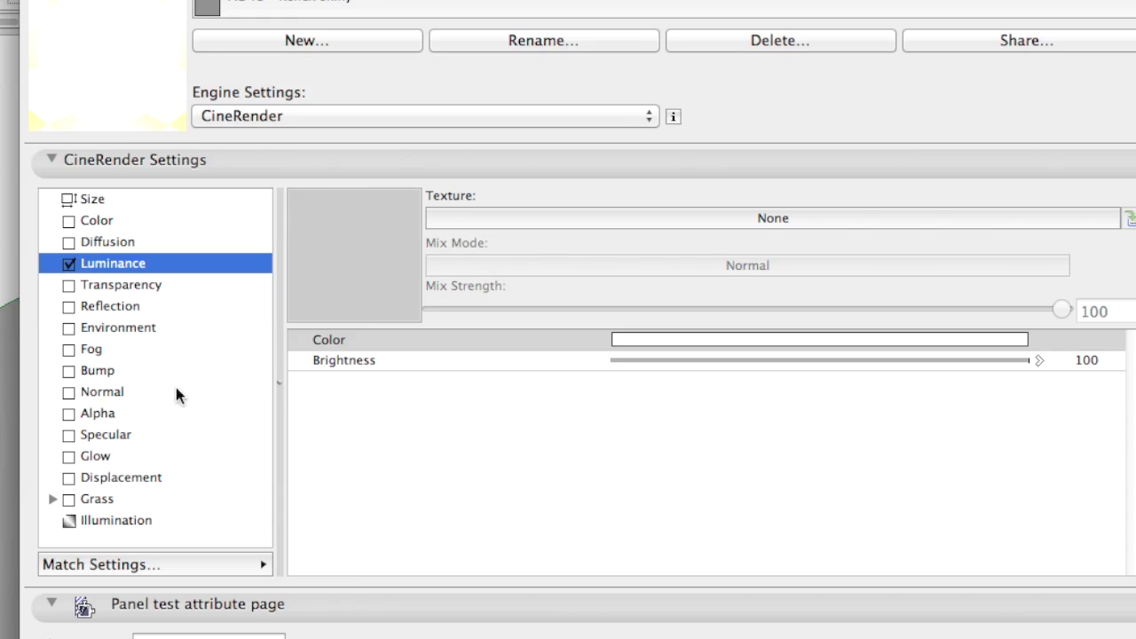
pyautogui.click(154, 521)
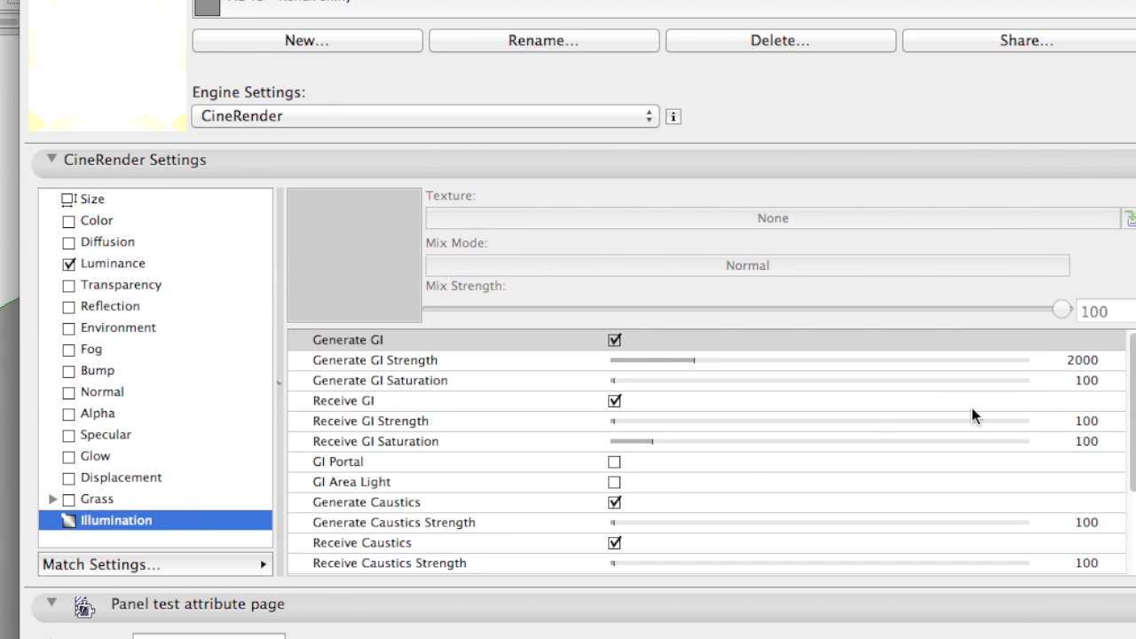
pyautogui.click(1089, 359)
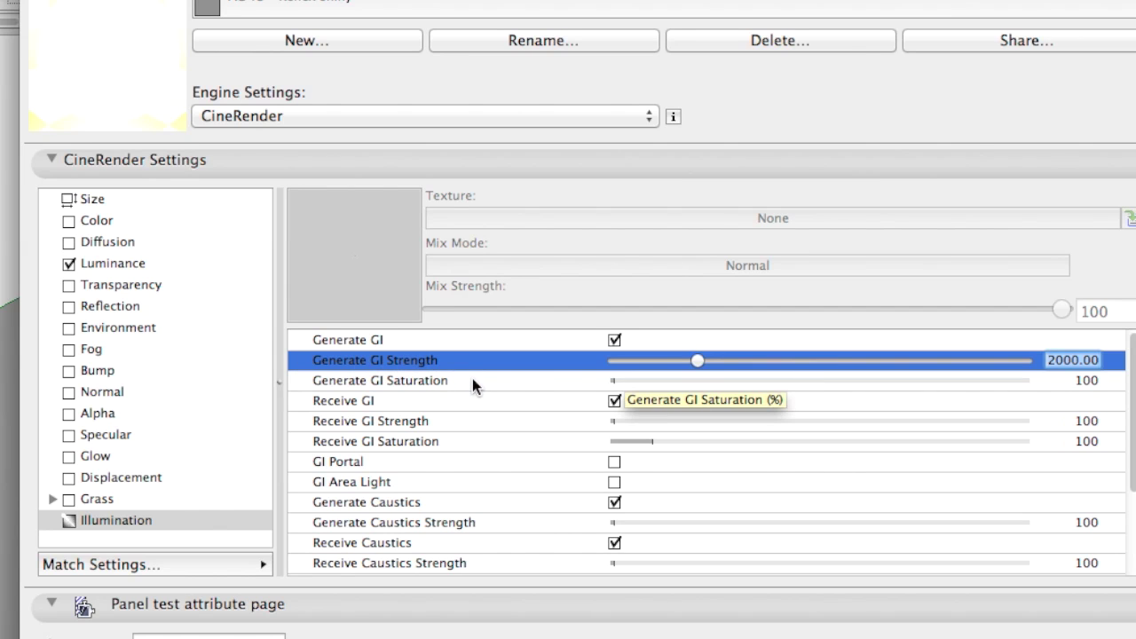
pyautogui.click(234, 531)
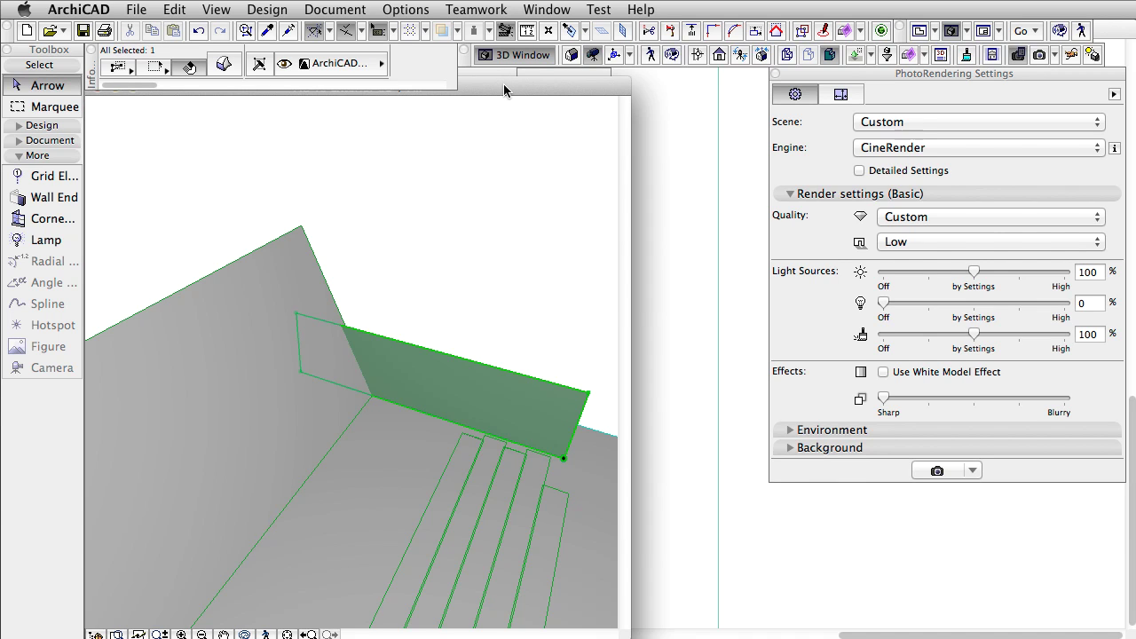
# - Select the slanted reflector panel and inspect the color of its AC TS - Reflex surface as RGB values
pyautogui.scroll(5, 538, 381)
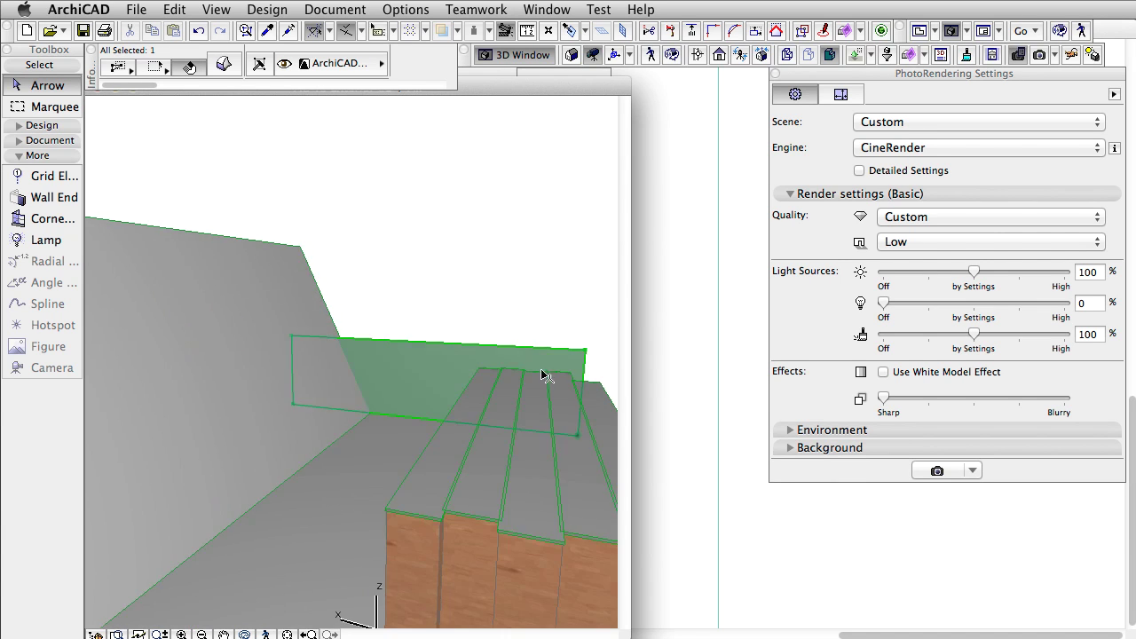
pyautogui.scroll(-5, 538, 380)
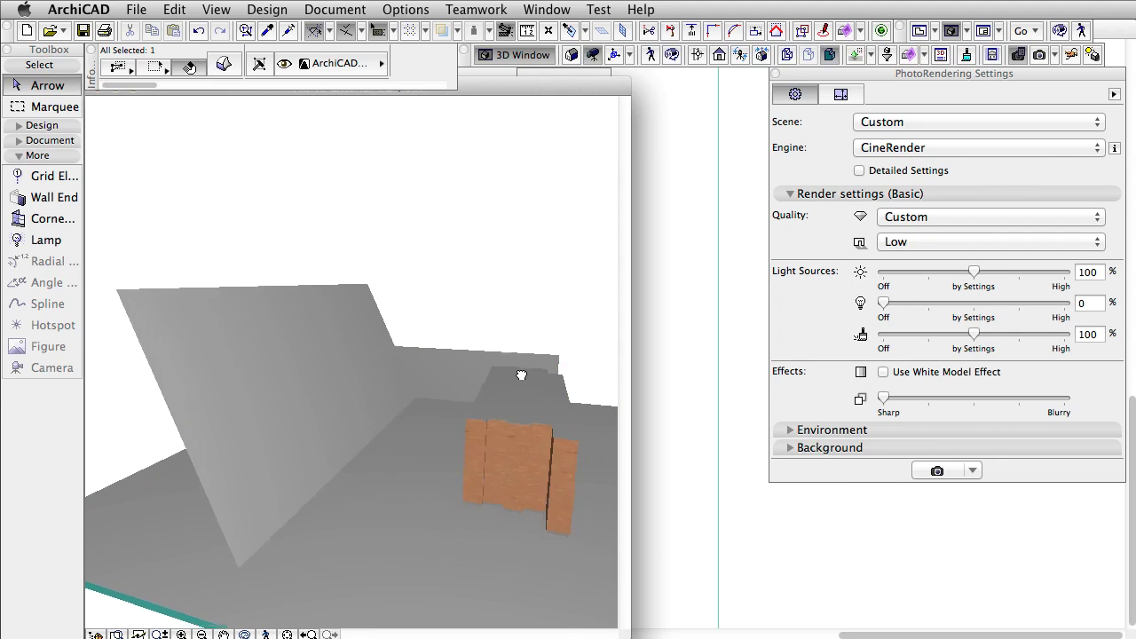
pyautogui.click(297, 364)
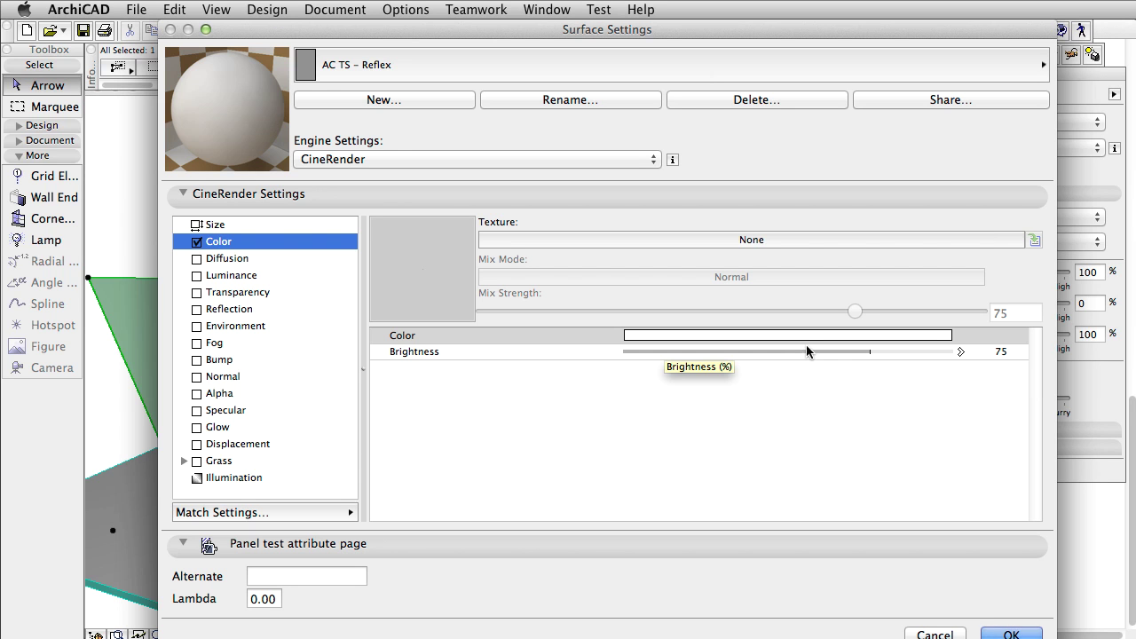
pyautogui.click(809, 333)
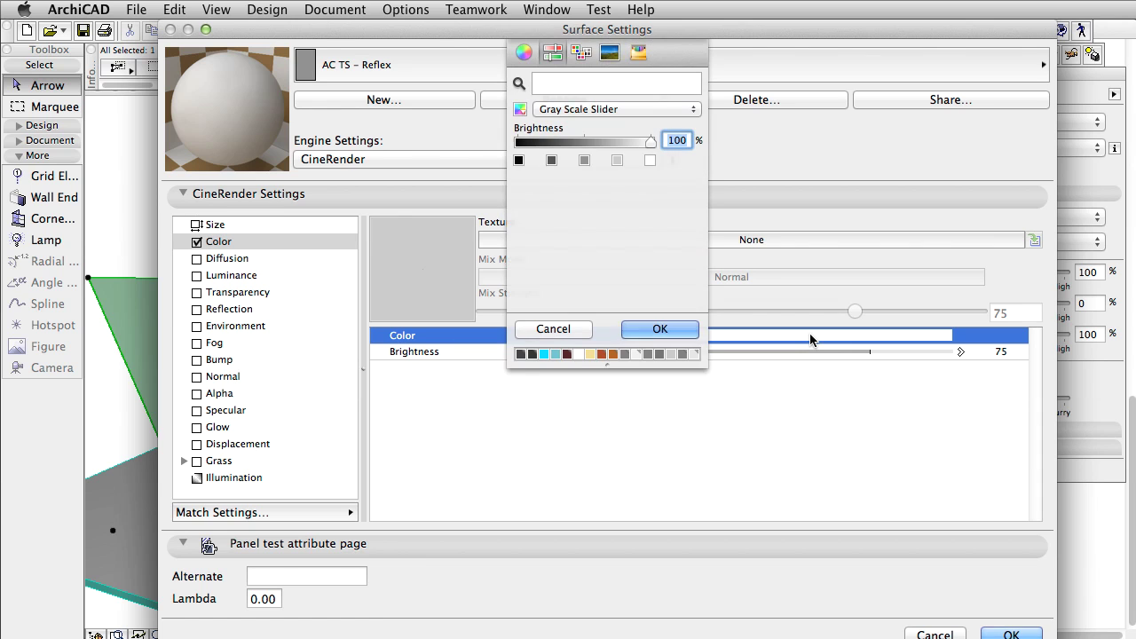
pyautogui.click(572, 108)
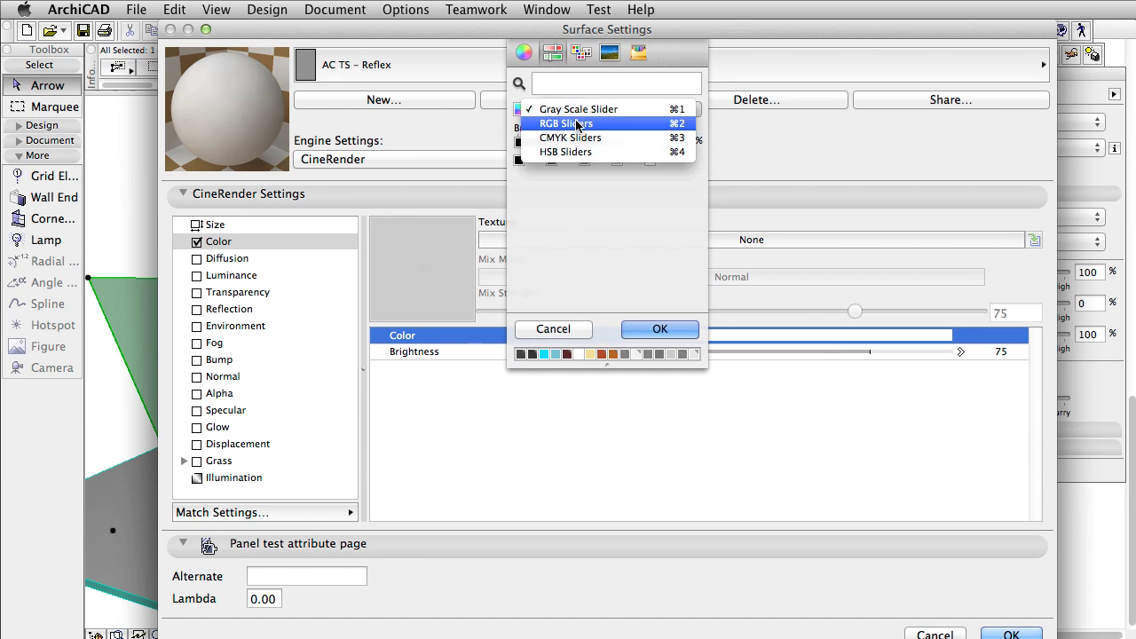
pyautogui.click(577, 123)
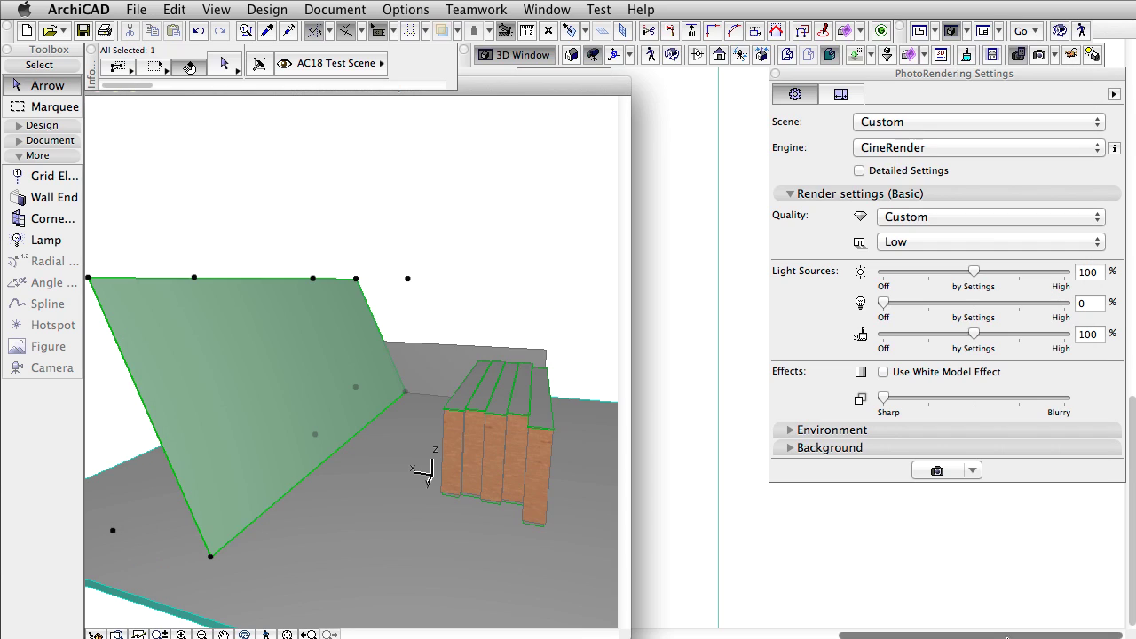
# - Select the five wood-textured walls and set their override surfaces to AW Concrete 04 15x4.5 m
pyautogui.click(509, 458)
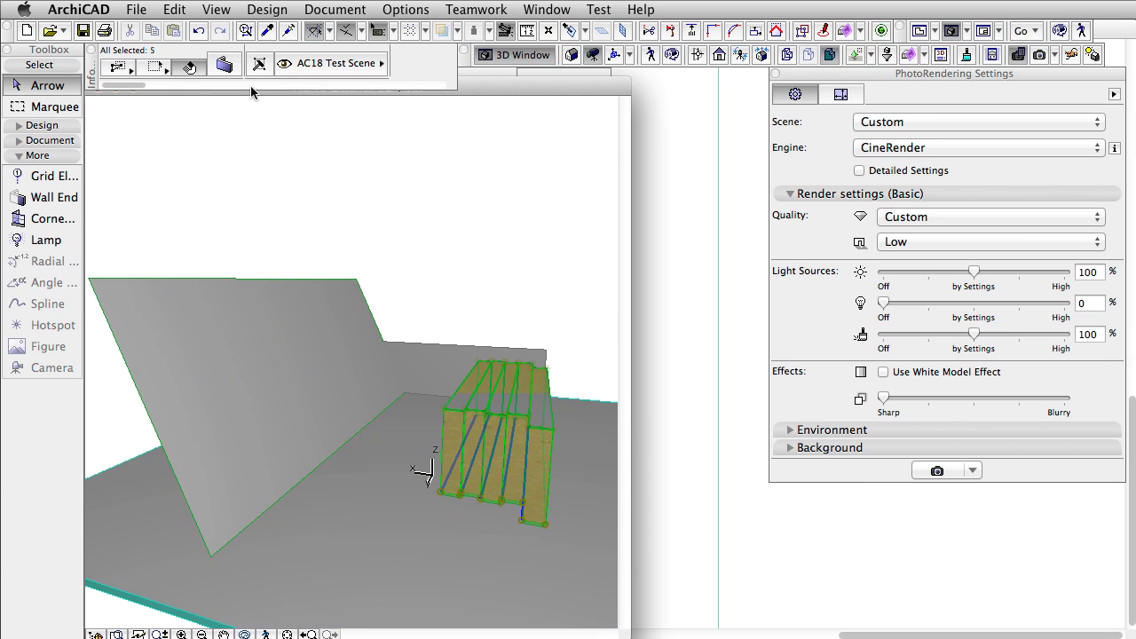
pyautogui.click(228, 65)
pyautogui.click(513, 213)
pyautogui.click(710, 233)
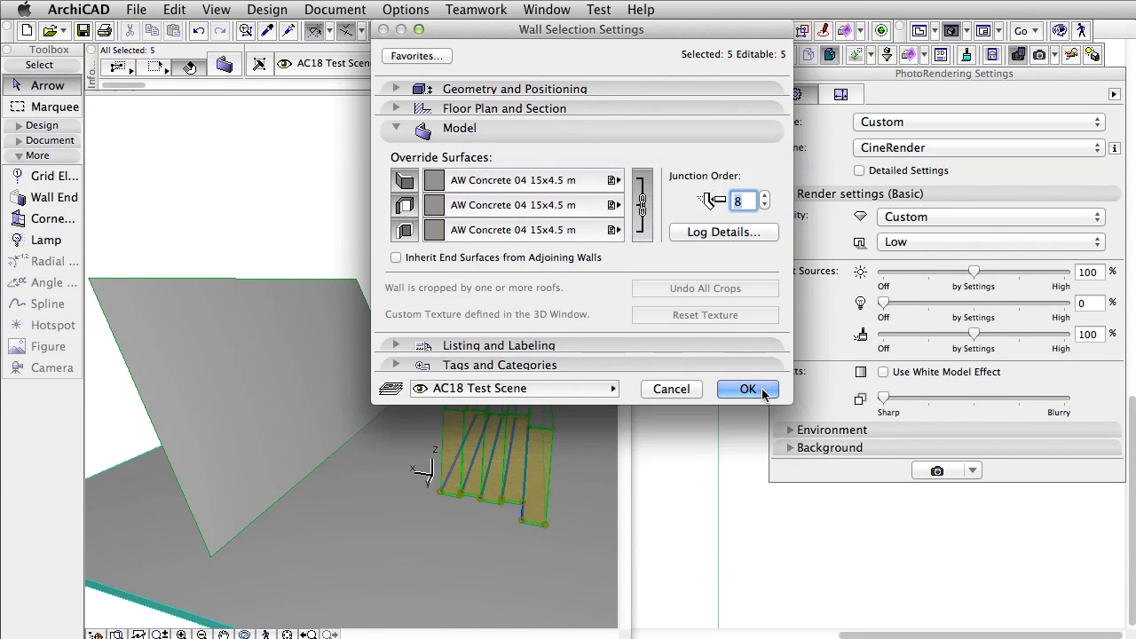
pyautogui.click(748, 390)
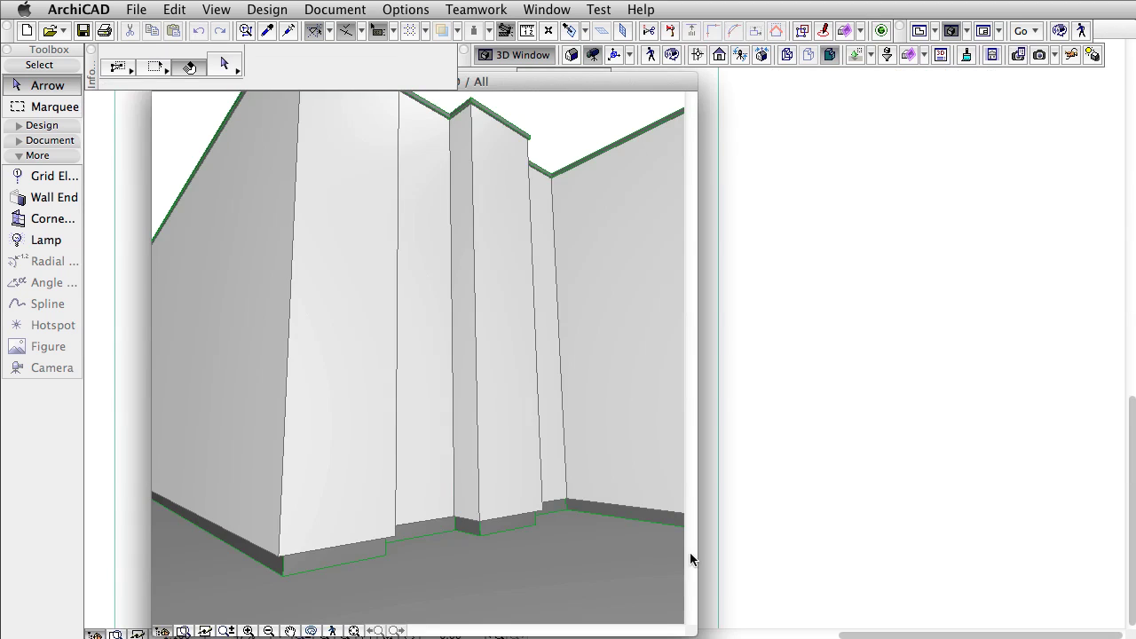
# - Select the ground slab and inspect the color of its AC TS - 127,127,127 surface
pyautogui.click(618, 568)
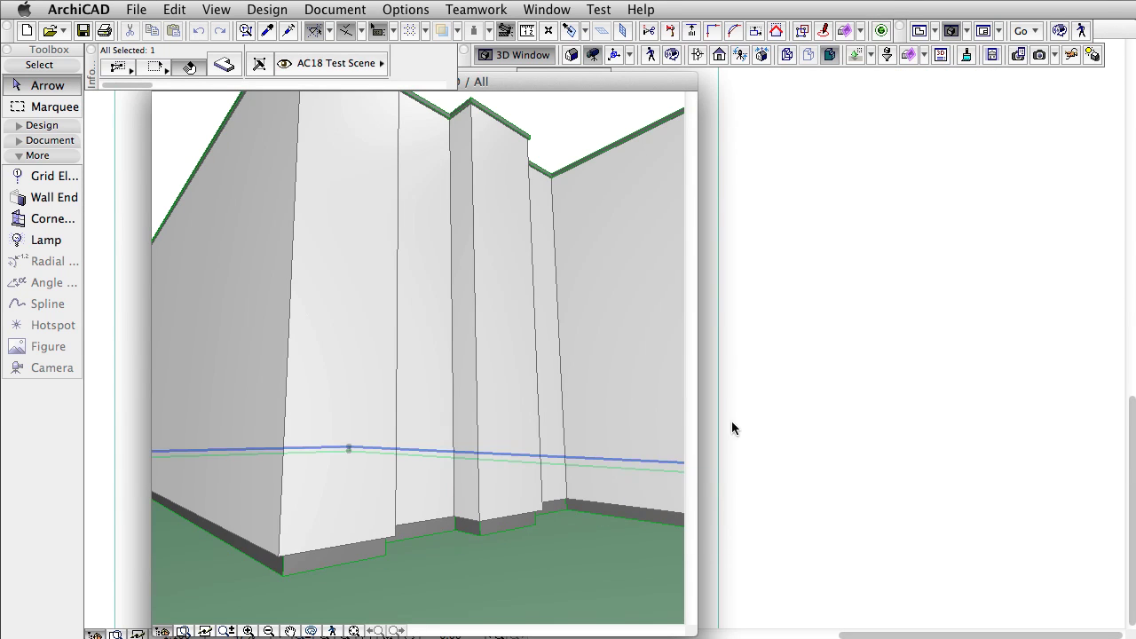
pyautogui.click(965, 54)
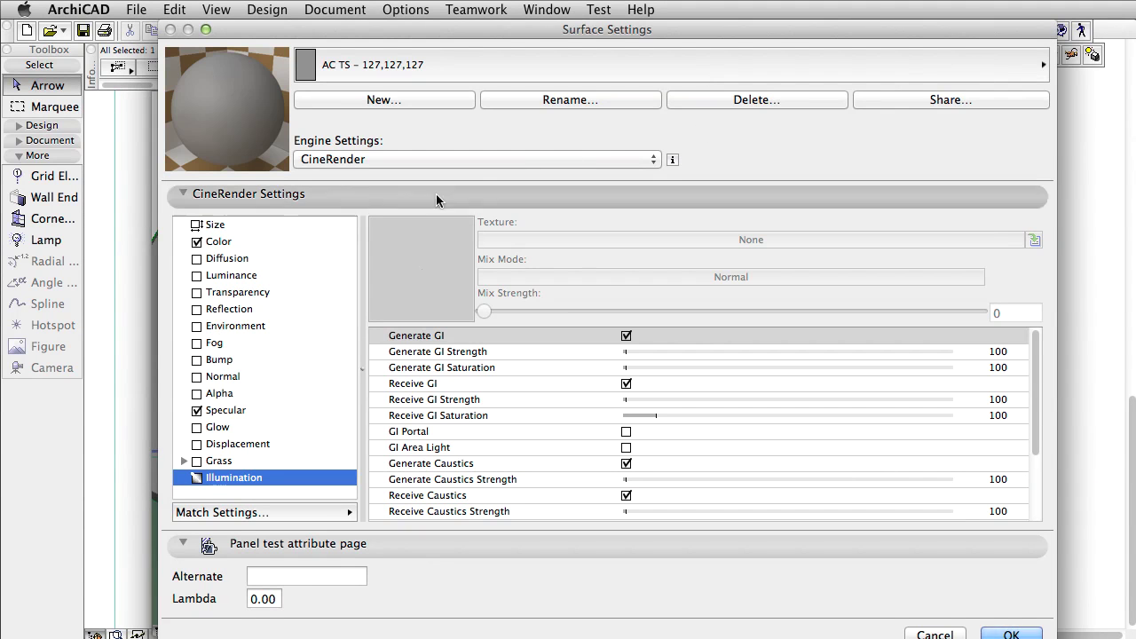
pyautogui.click(261, 242)
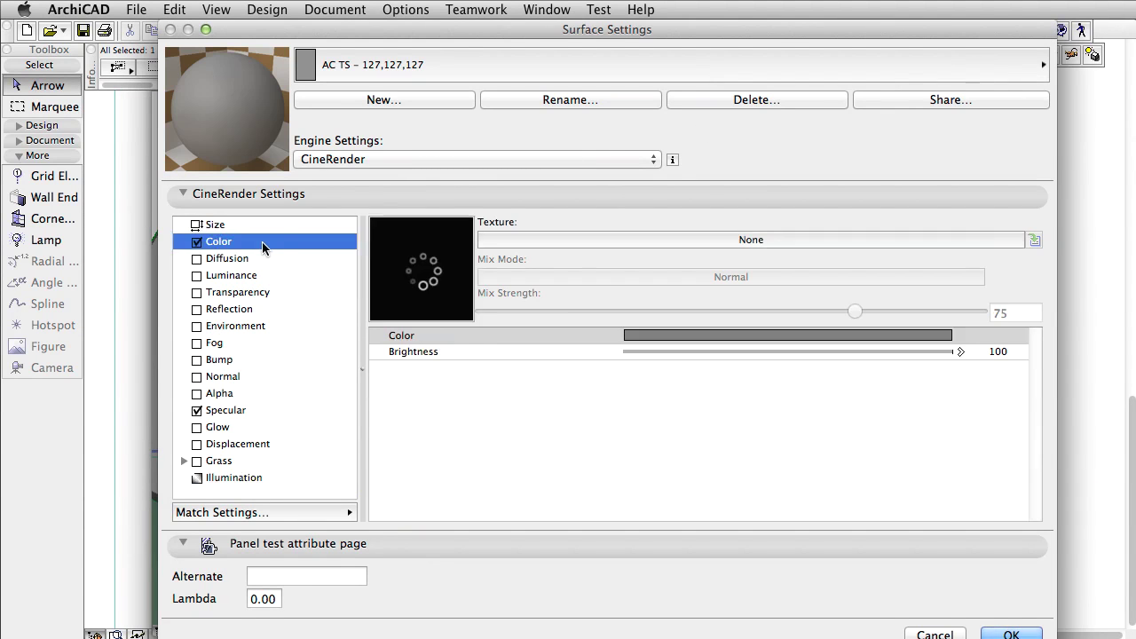
pyautogui.click(719, 337)
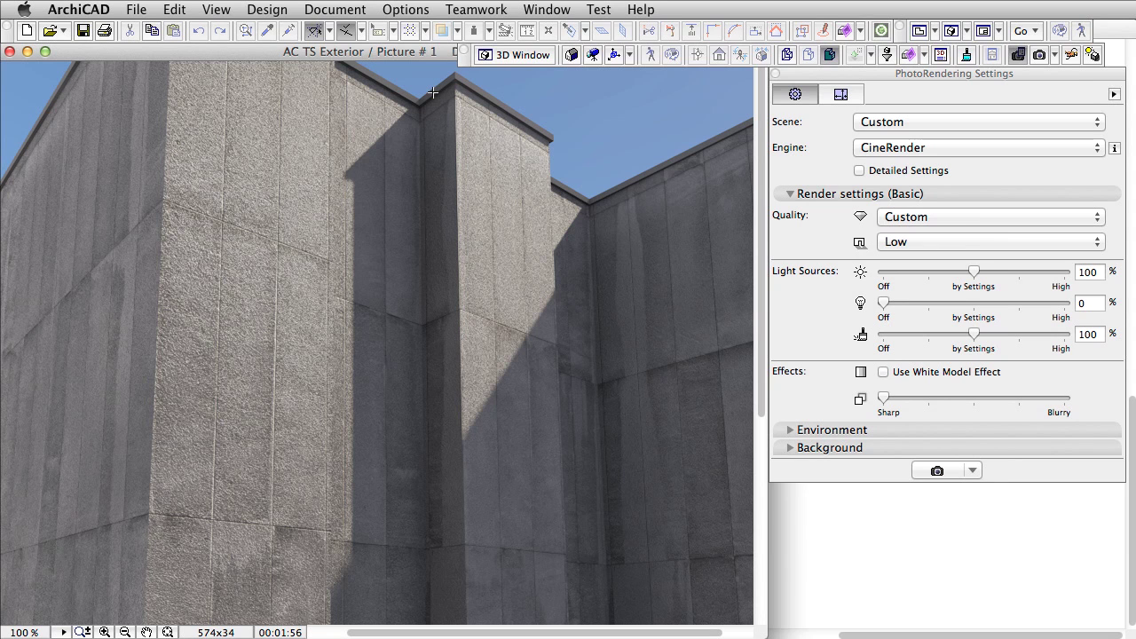
# - Mark and examine the sunlit walls, the shaded wall strip and the base corner in the concrete rendering
pyautogui.moveTo(432, 92); pyautogui.dragTo(550, 329)
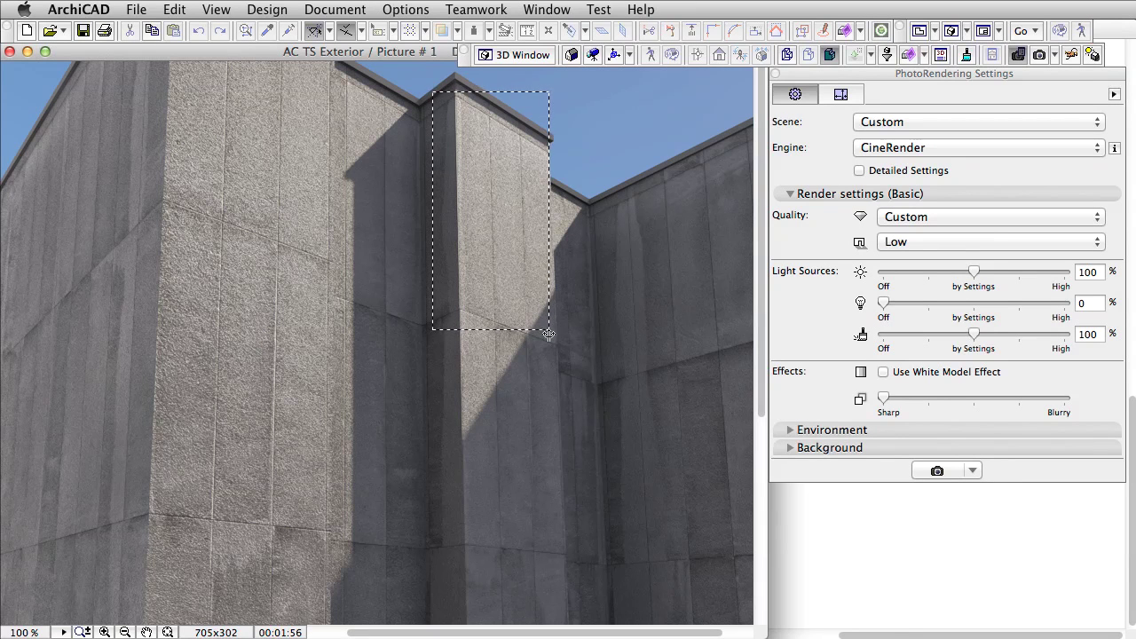
pyautogui.moveTo(151, 69); pyautogui.dragTo(345, 546)
pyautogui.moveTo(358, 169); pyautogui.dragTo(417, 448)
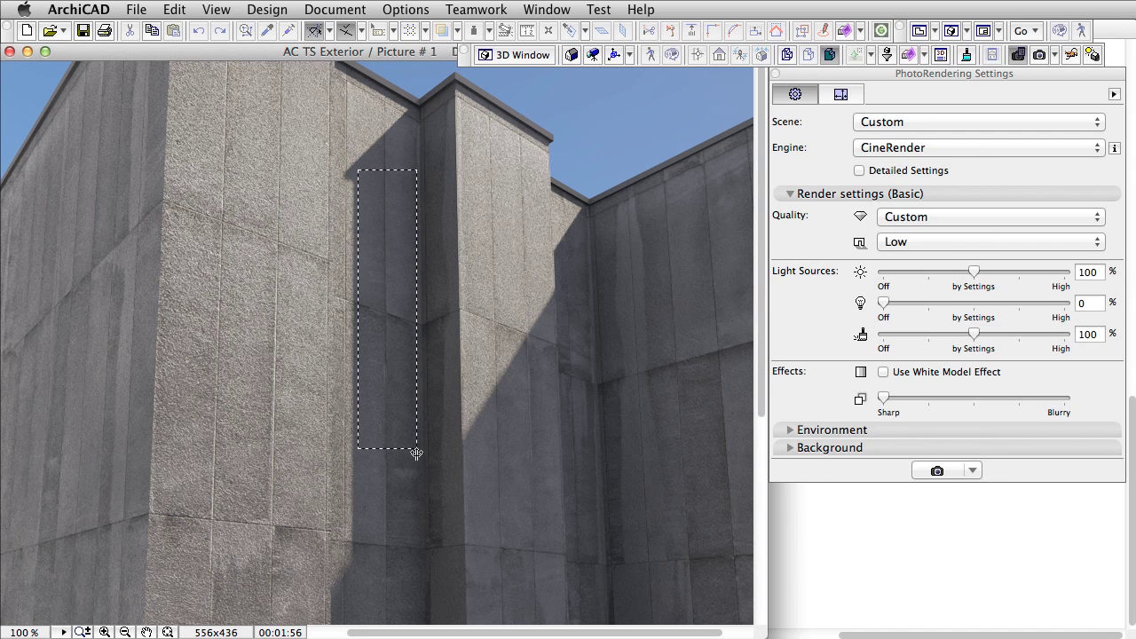
pyautogui.scroll(-5, 624, 407)
pyautogui.moveTo(548, 448); pyautogui.dragTo(539, 460)
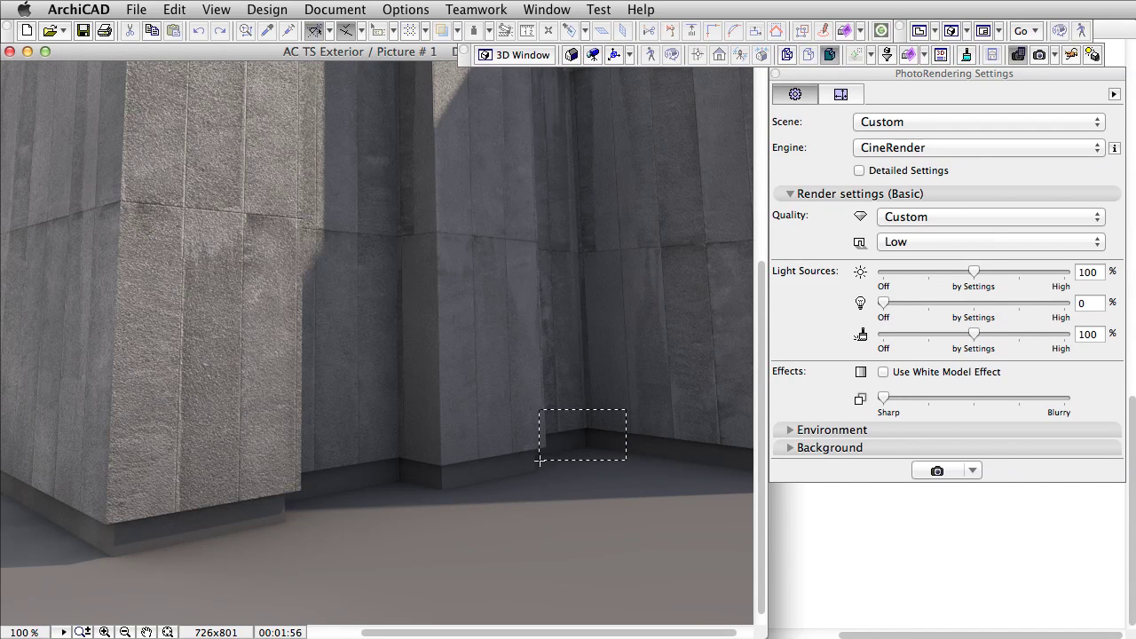
# - Turn on the detailed CineRender settings for the photorendering
pyautogui.press('super+apostrophe')
pyautogui.moveTo(101, 423); pyautogui.dragTo(7, 88)
pyautogui.click(858, 169)
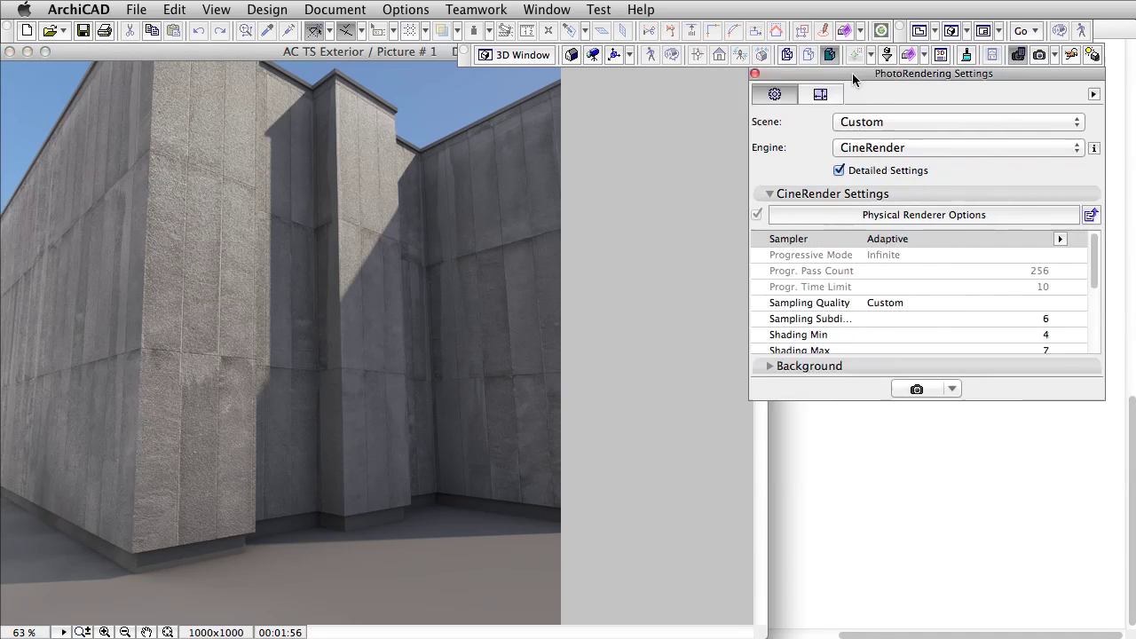
# - Enlarge the PhotoRendering Settings window and show the Sun settings of the physical sky
pyautogui.moveTo(852, 73); pyautogui.dragTo(604, 19)
pyautogui.moveTo(835, 353); pyautogui.dragTo(1096, 633)
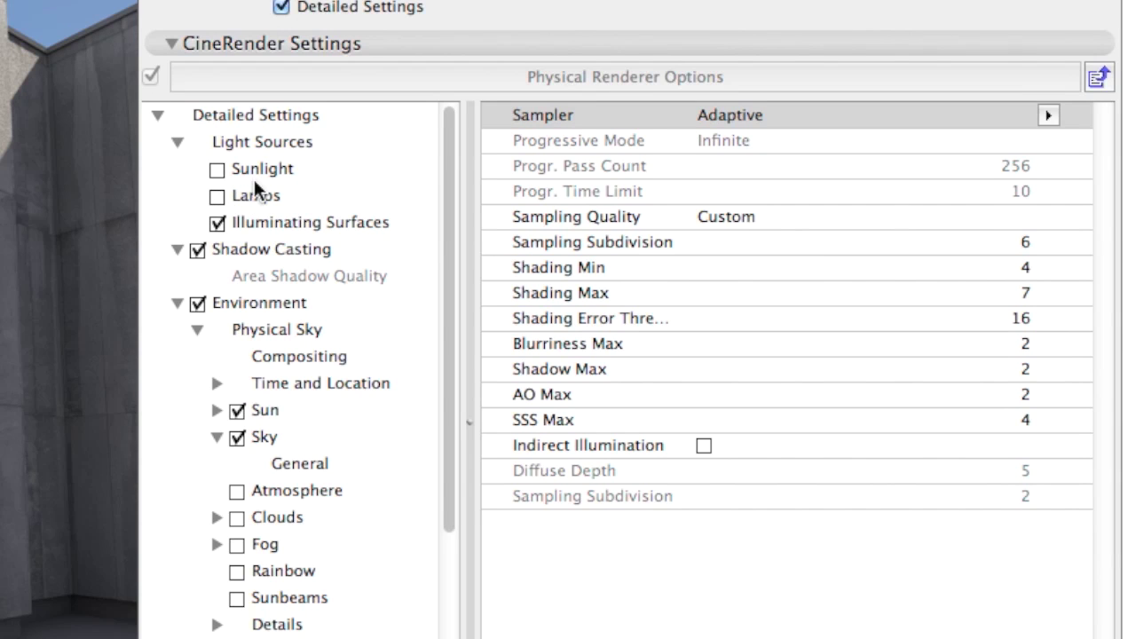
pyautogui.click(282, 414)
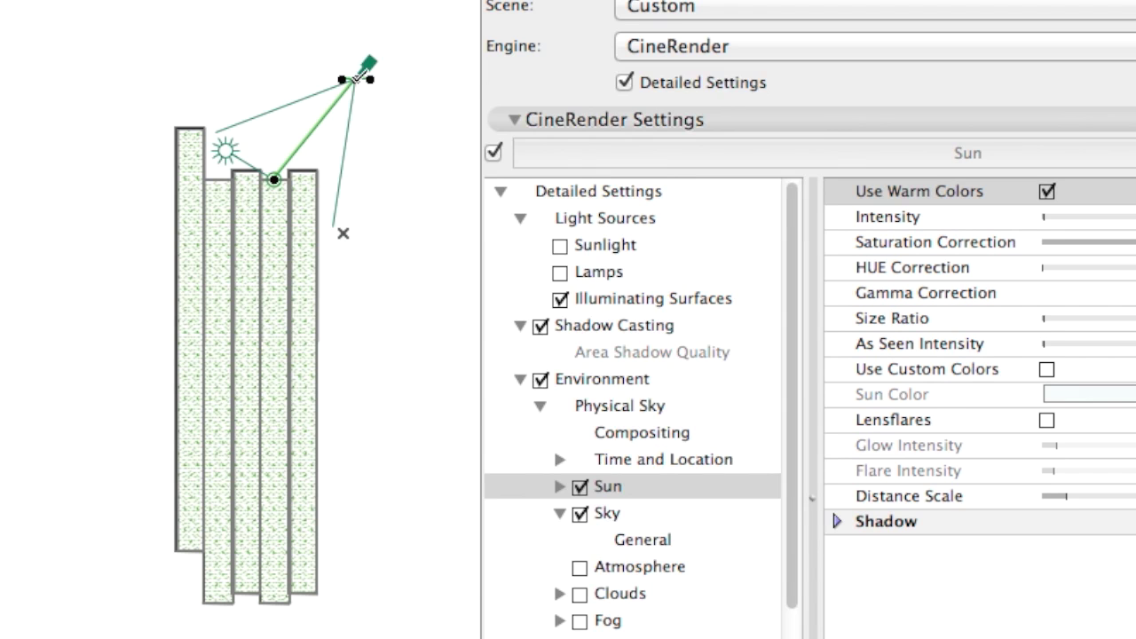
# - Check the sun altitude and sun azimuth in the settings of the selected camera
pyautogui.rightClick(356, 78)
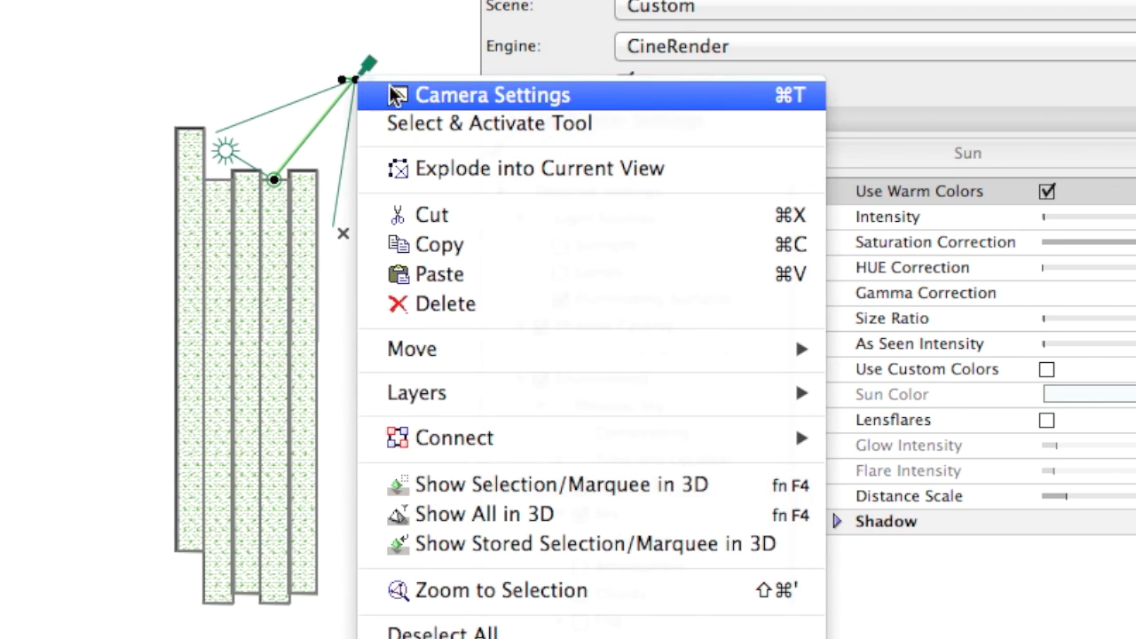
pyautogui.click(481, 94)
pyautogui.click(229, 454)
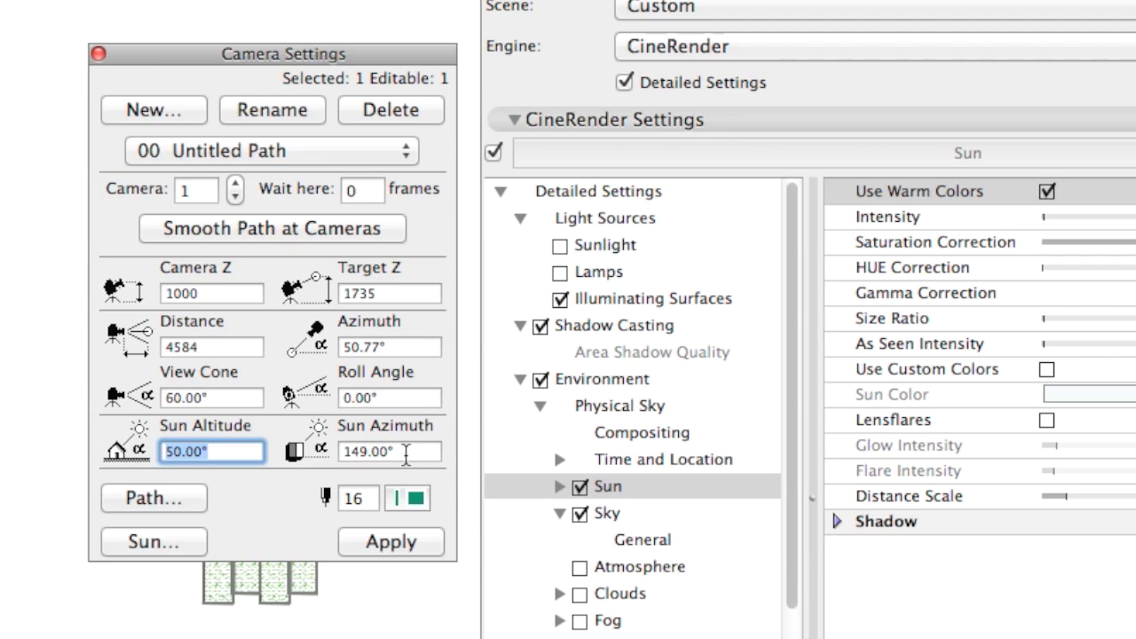
pyautogui.click(339, 451)
pyautogui.press('Return')
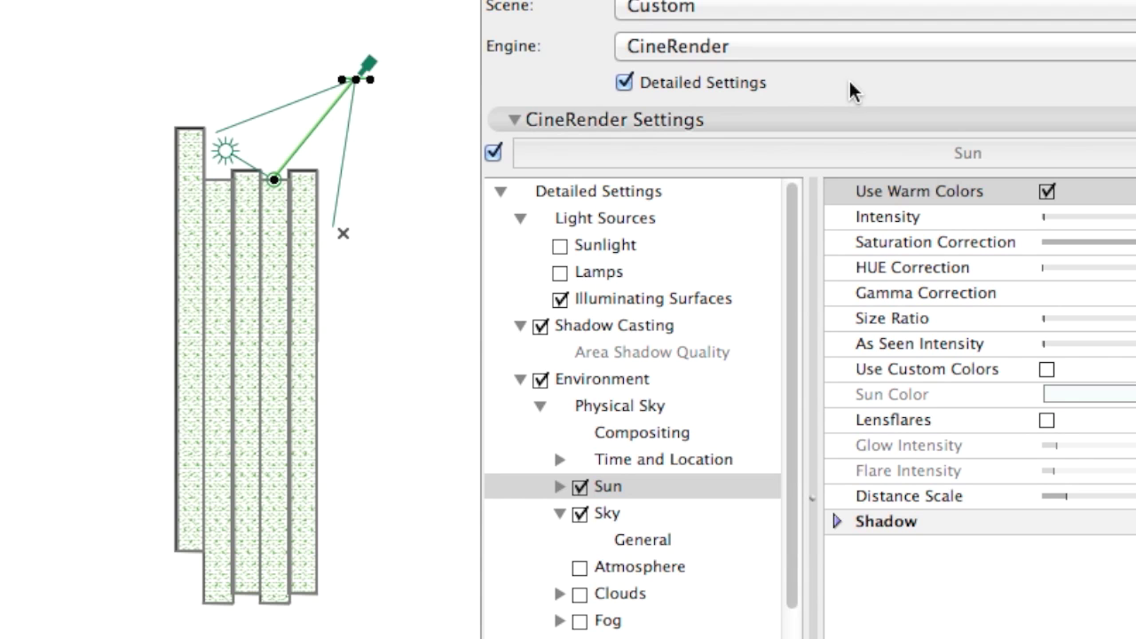
# - Check the Environment section's time and location options in the basic settings, and return to the detailed settings
pyautogui.click(752, 83)
pyautogui.click(750, 119)
pyautogui.click(747, 144)
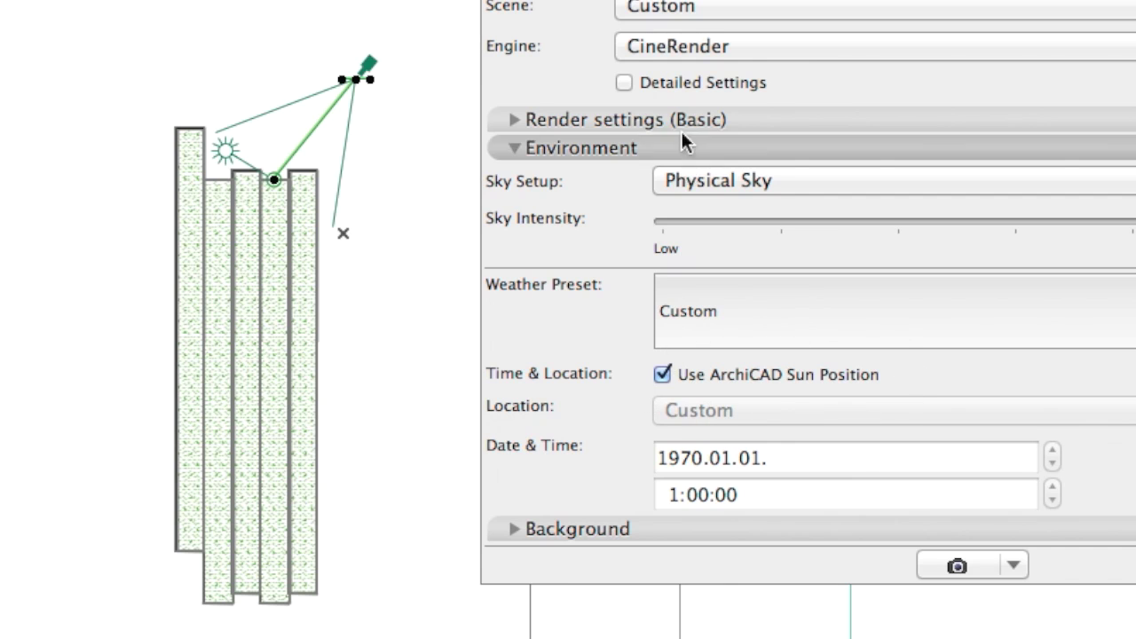
pyautogui.click(677, 79)
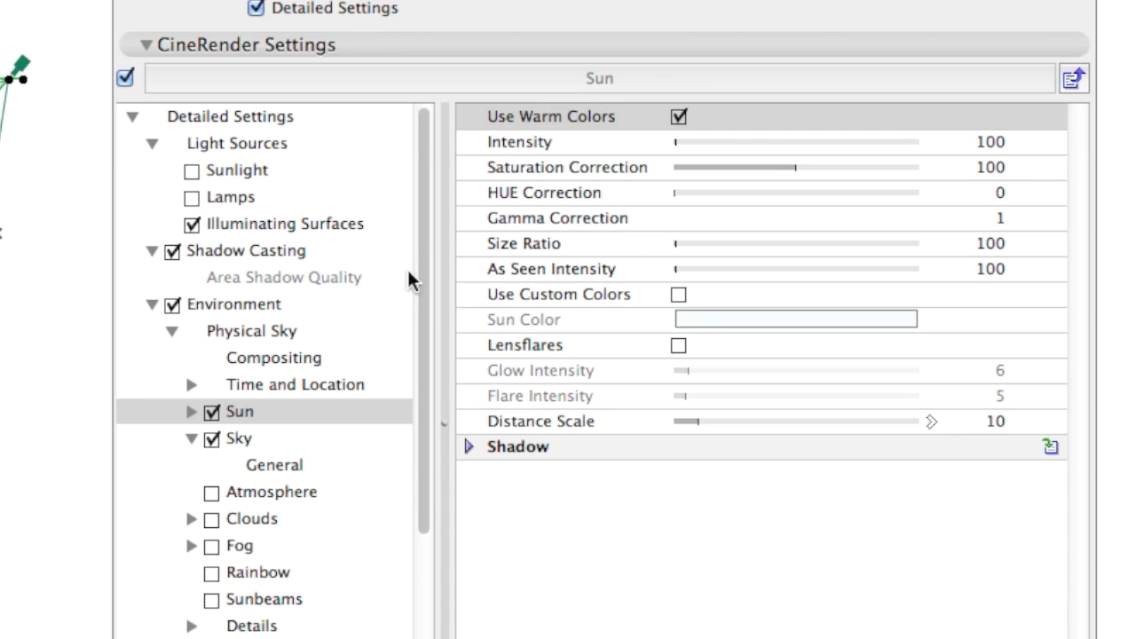
# - Review the Sun, Illuminating Surfaces, Environment and Physical Sky settings of the rendering
pyautogui.click(311, 419)
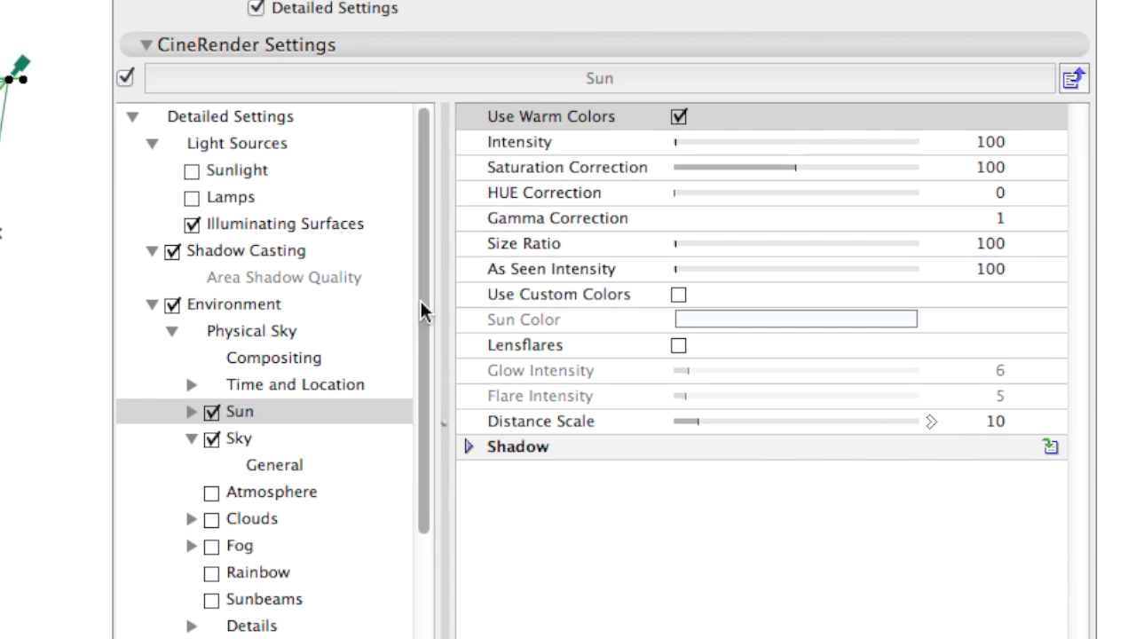
pyautogui.click(326, 227)
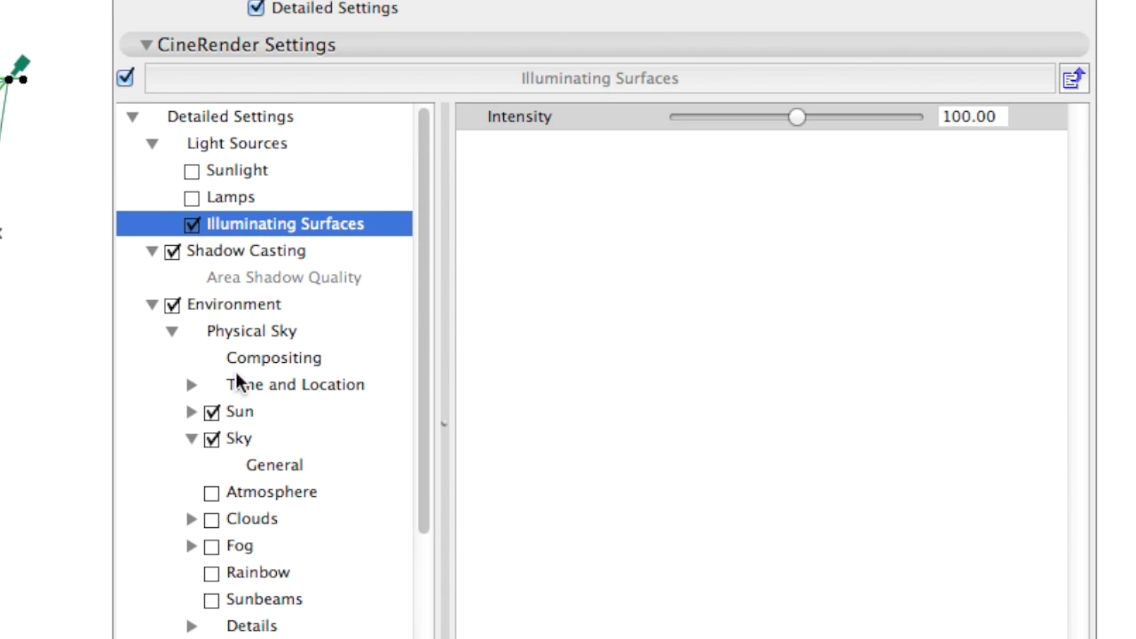
pyautogui.click(266, 305)
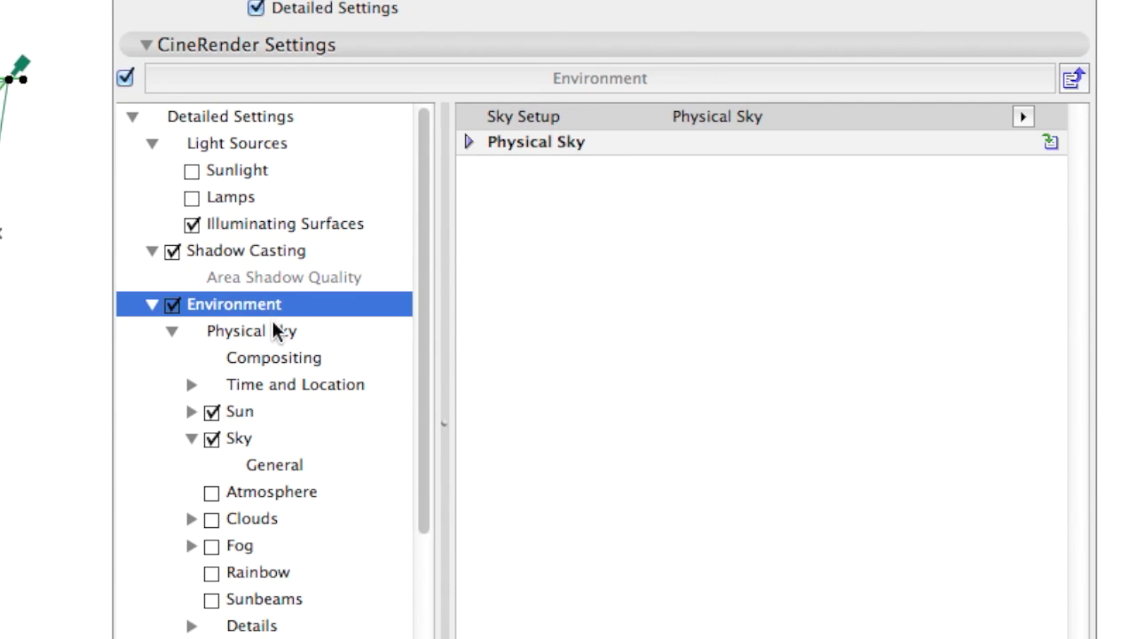
pyautogui.click(274, 331)
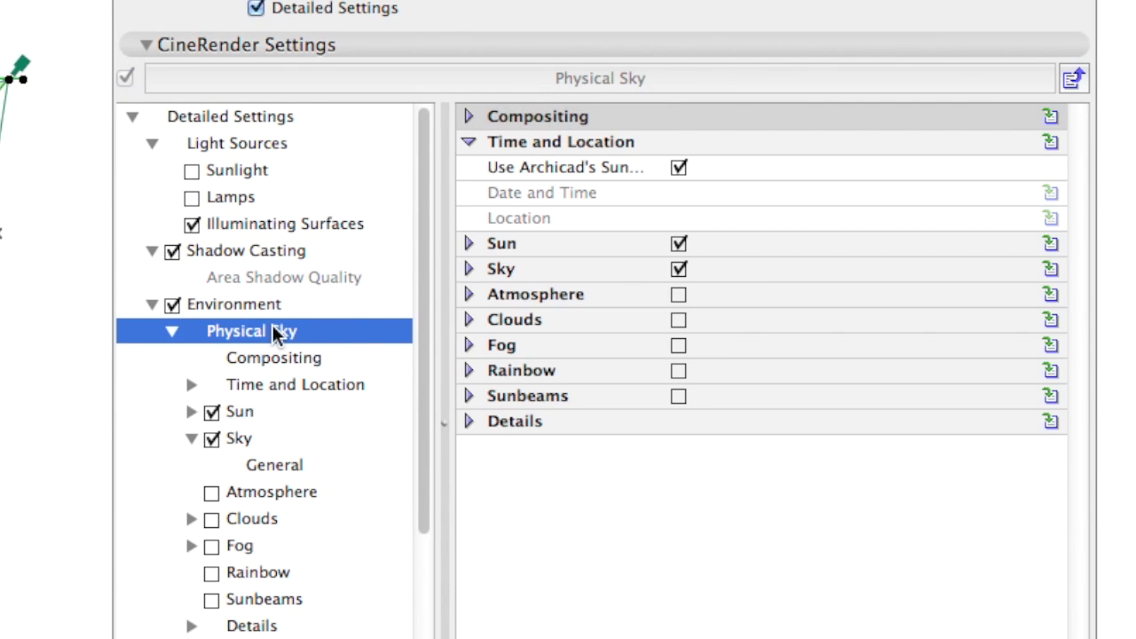
# - Review the Global Illumination settings, including the available GI modes and the Diffuse Depth
pyautogui.moveTo(423, 502); pyautogui.dragTo(424, 637)
pyautogui.scroll(-1, 185, 398)
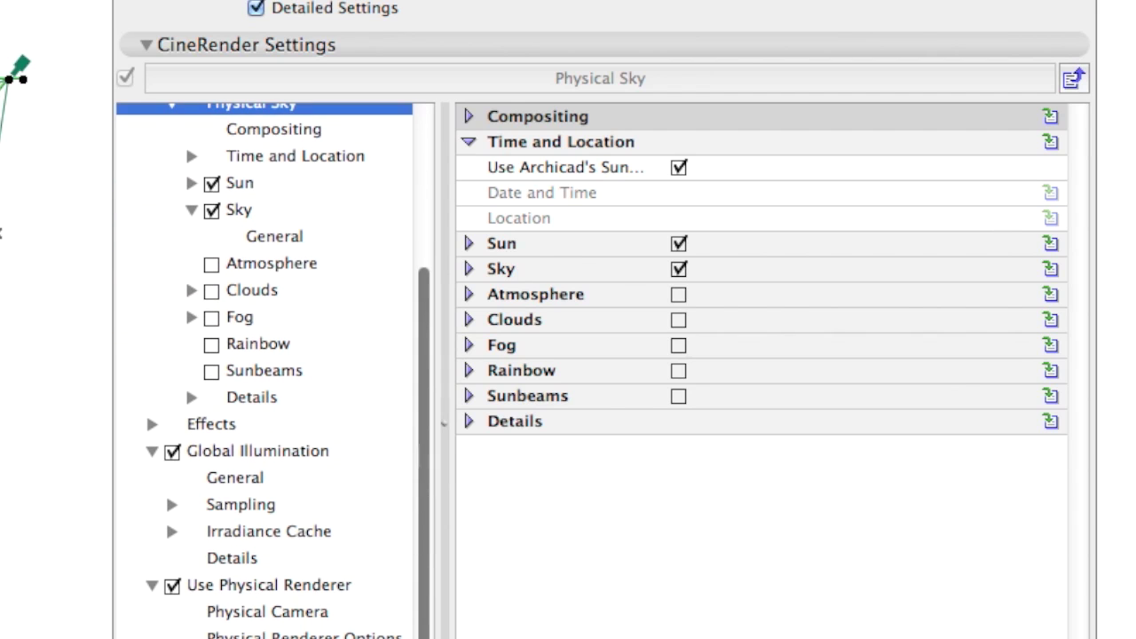
pyautogui.click(256, 452)
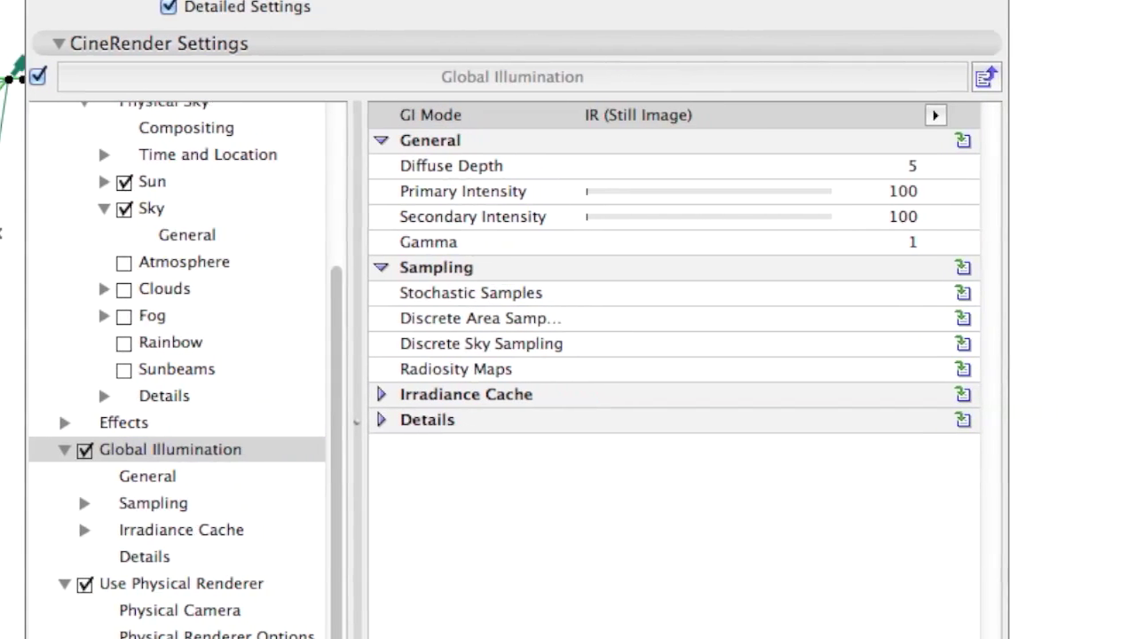
pyautogui.click(885, 116)
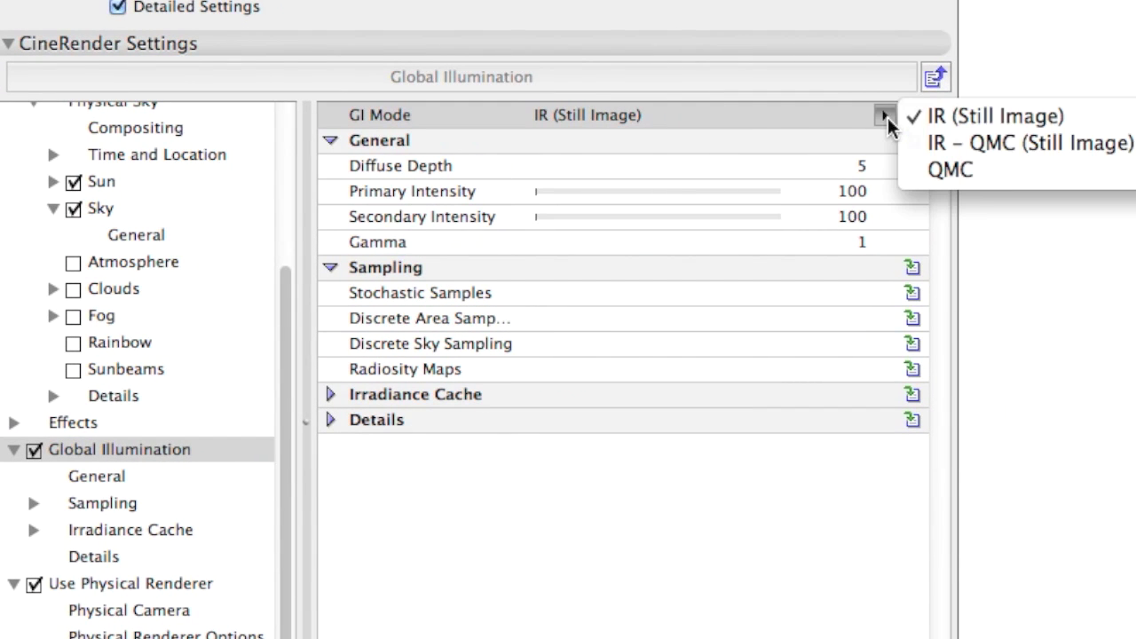
pyautogui.click(881, 529)
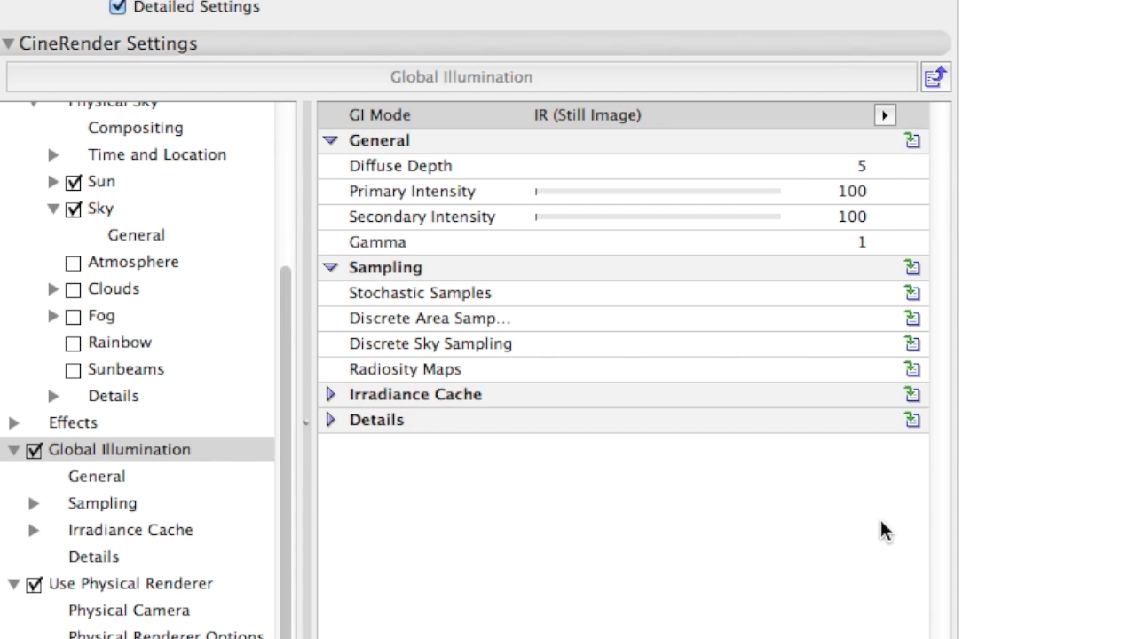
pyautogui.click(859, 168)
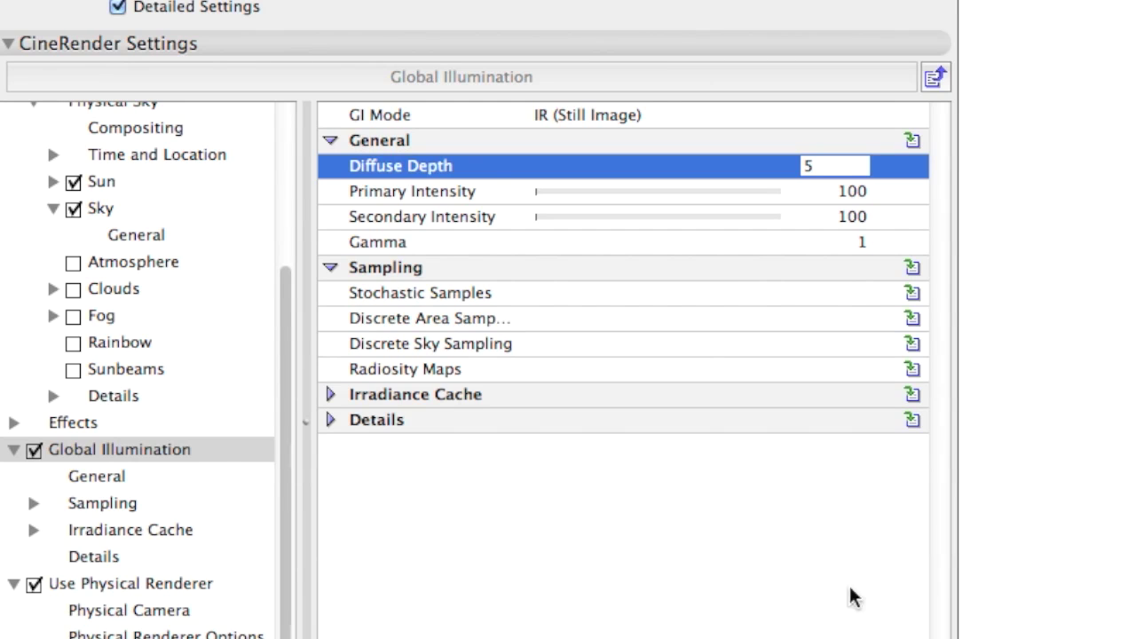
# - Examine the Global Illumination sampling settings, checking the Stochastic Samples methods and the Accuracy value
pyautogui.click(137, 504)
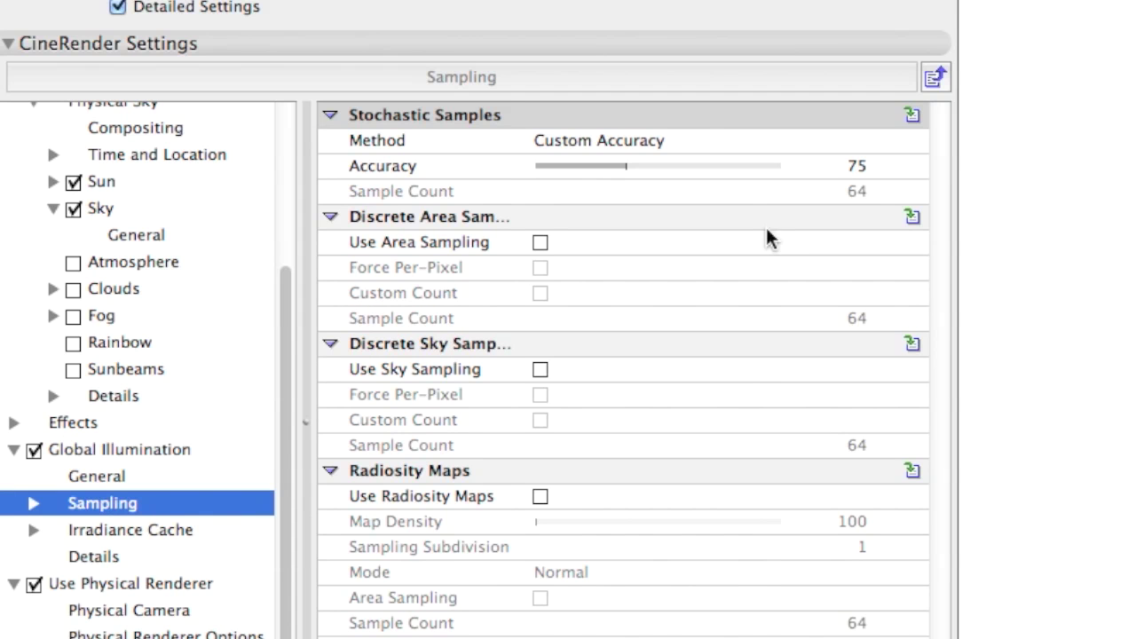
pyautogui.click(713, 146)
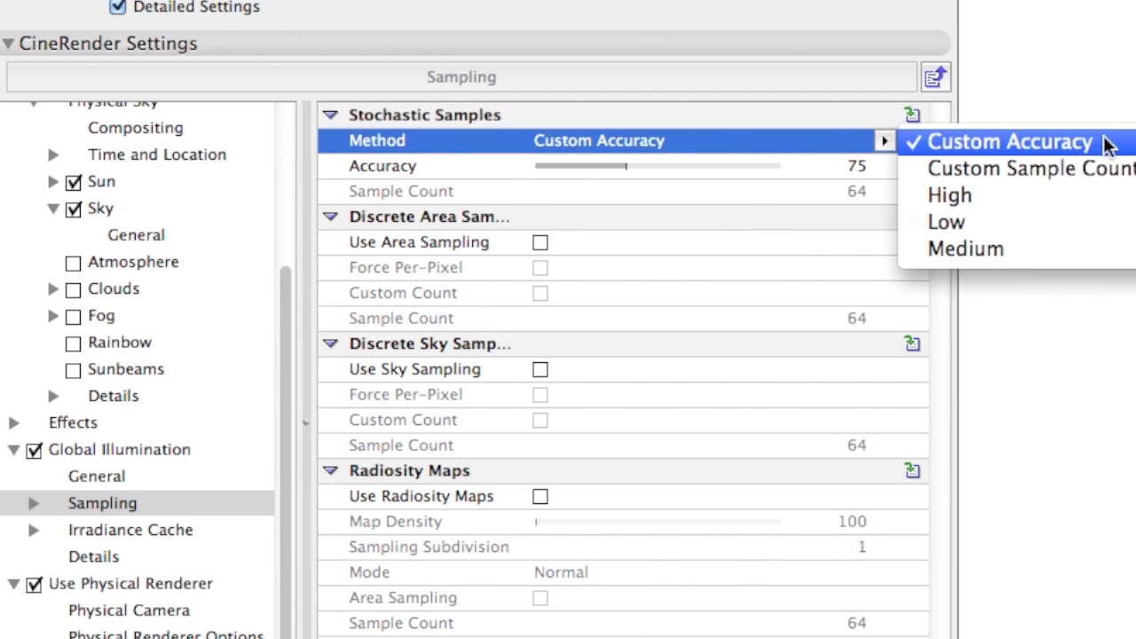
pyautogui.click(859, 188)
pyautogui.doubleClick(860, 168)
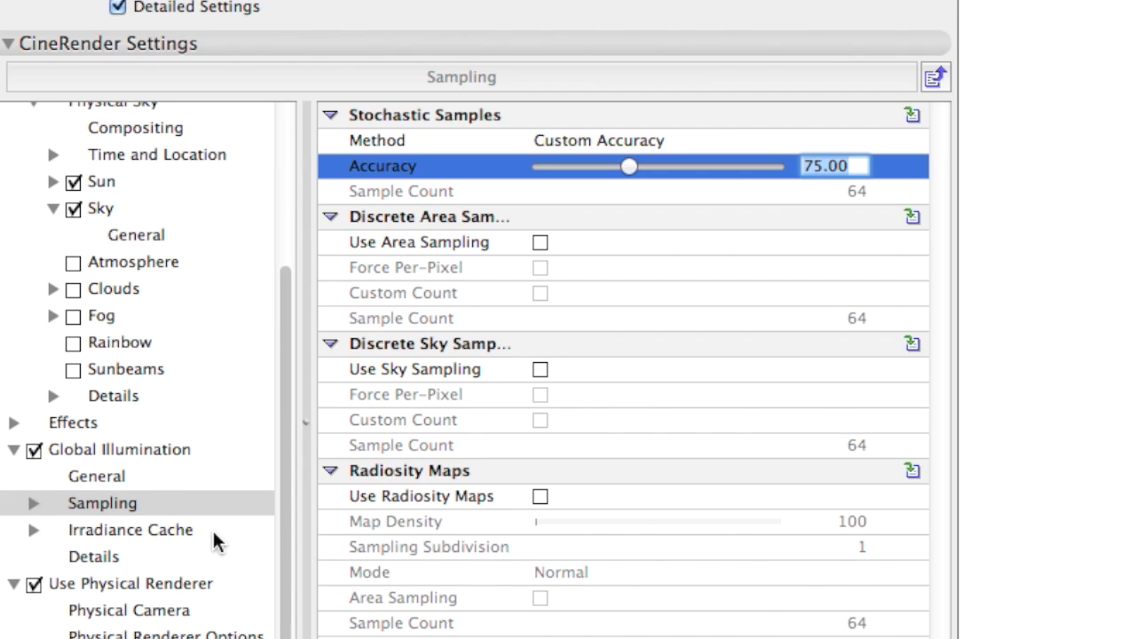
# - Examine the Irradiance Cache method options for interpolation, record density, smoothing and cache refinement
pyautogui.click(151, 530)
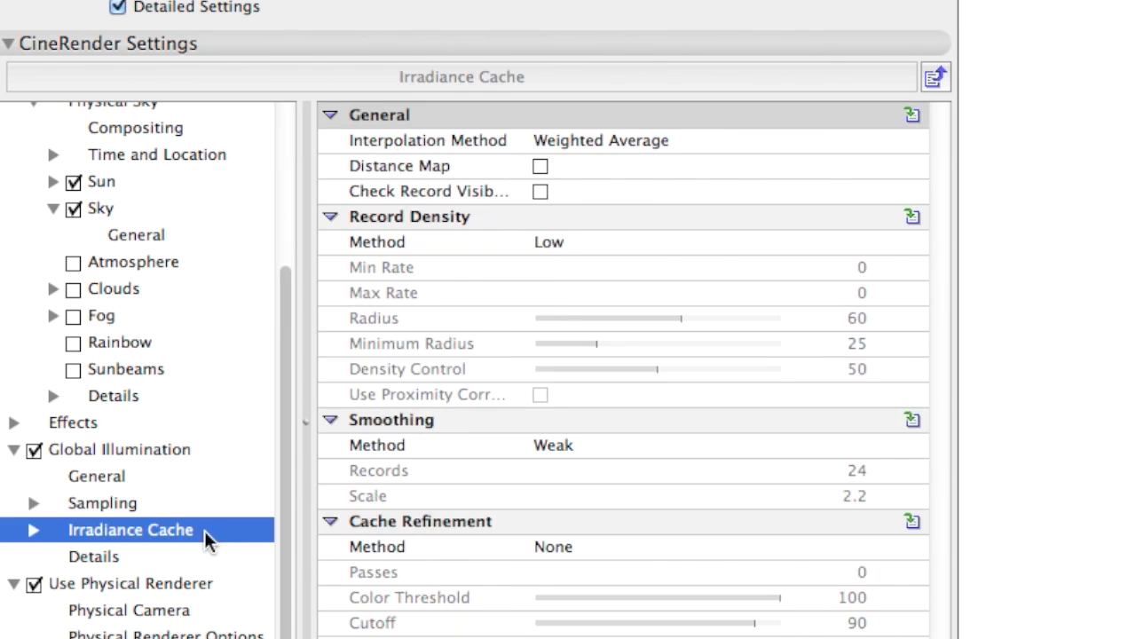
pyautogui.click(714, 151)
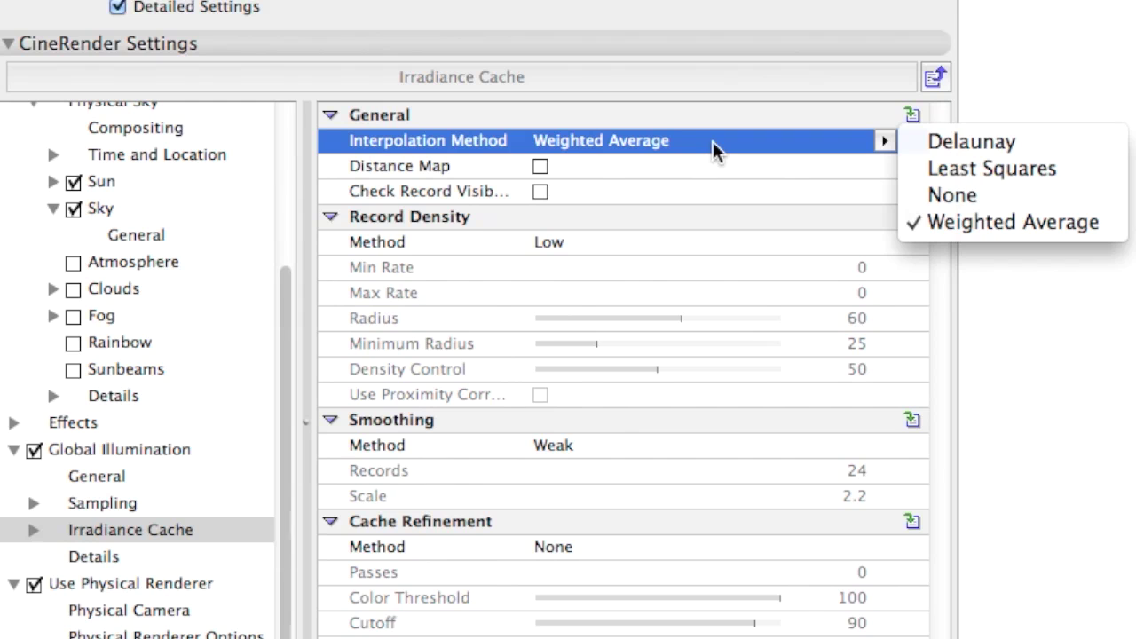
pyautogui.click(1034, 228)
pyautogui.click(699, 248)
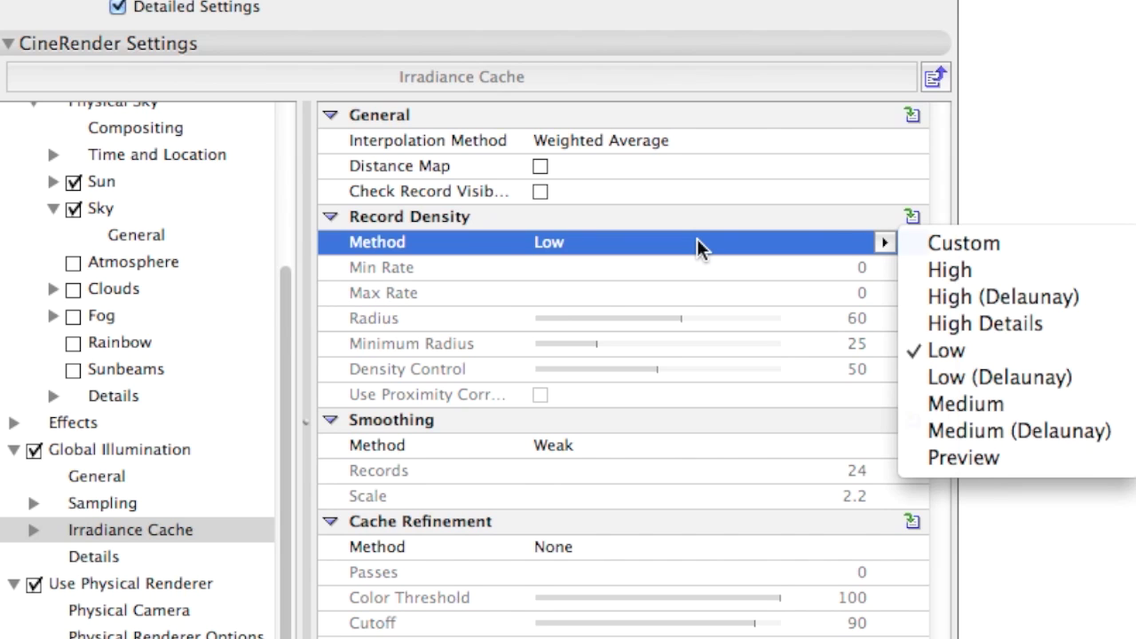
pyautogui.click(698, 247)
pyautogui.click(654, 453)
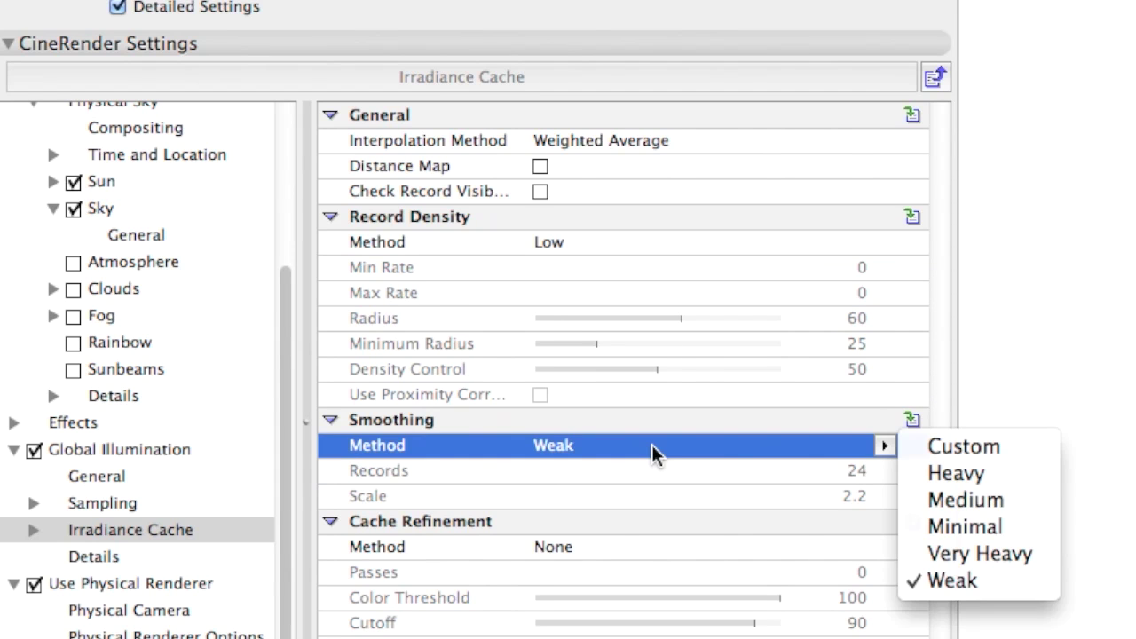
pyautogui.click(654, 454)
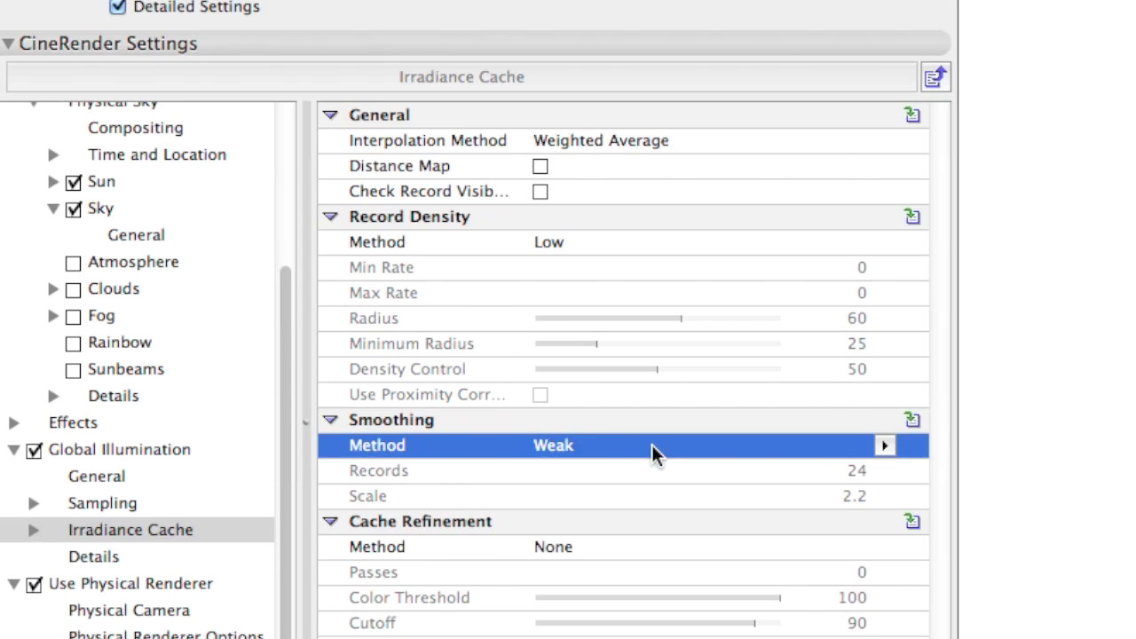
pyautogui.click(643, 550)
pyautogui.click(646, 552)
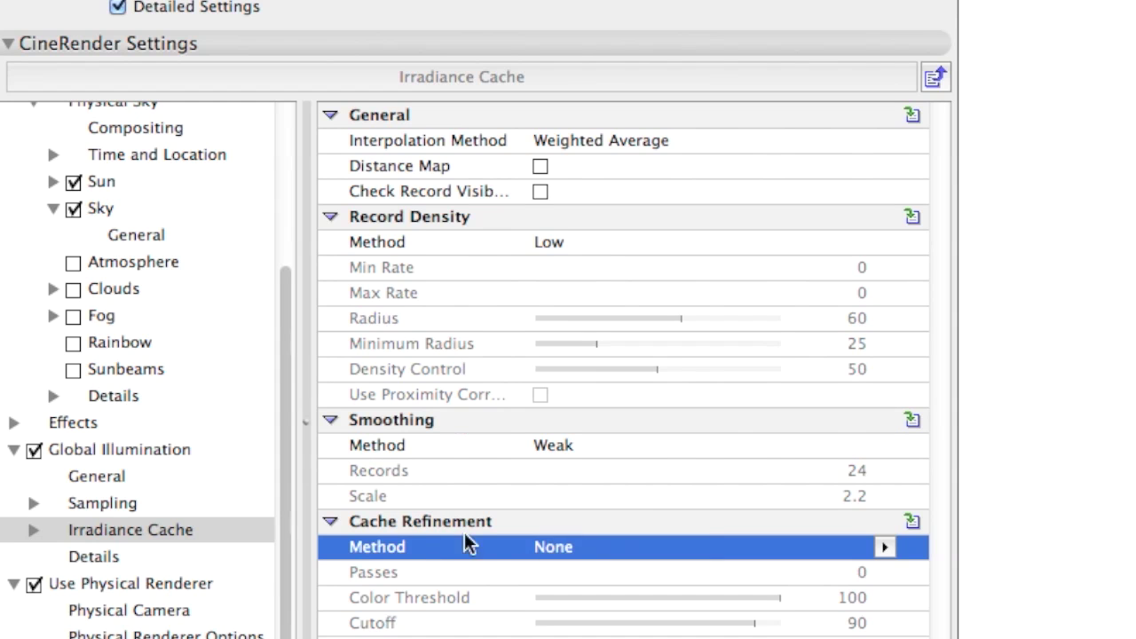
# - Collapse the Cache Refinement group of the Irradiance Cache and expand Details Enhancement to review its options
pyautogui.click(330, 522)
pyautogui.click(329, 547)
pyautogui.scroll(-5, 329, 547)
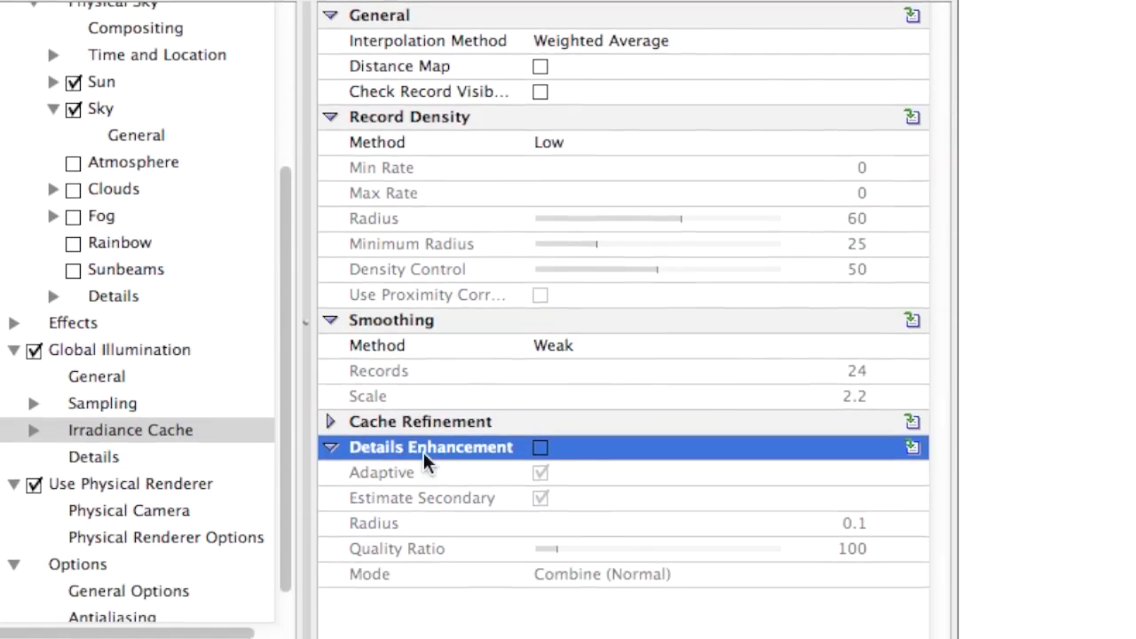
pyautogui.scroll(-2, 426, 460)
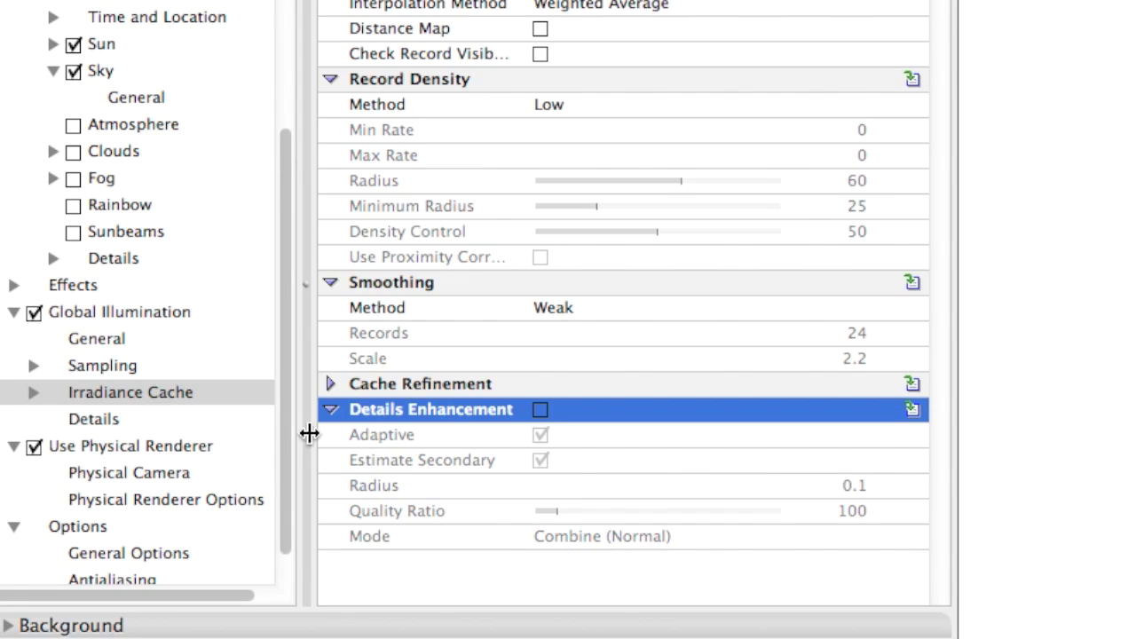
# - Review the physical renderer's settings, including the Physical Camera parameters
pyautogui.moveTo(286, 415); pyautogui.dragTo(296, 454)
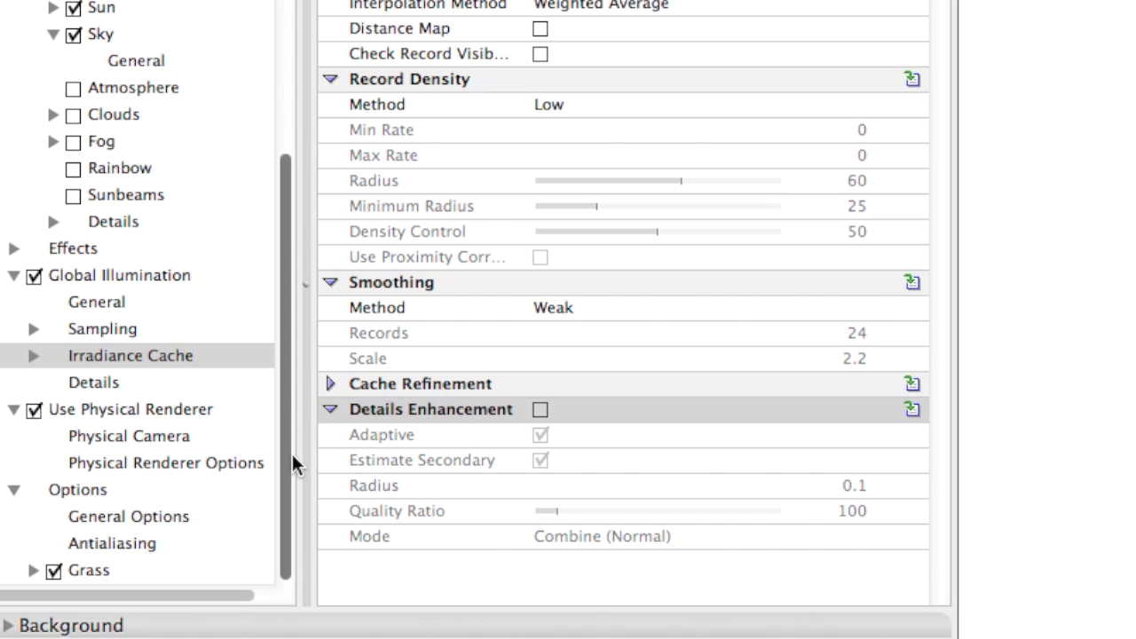
pyautogui.click(115, 412)
pyautogui.click(34, 410)
pyautogui.click(33, 410)
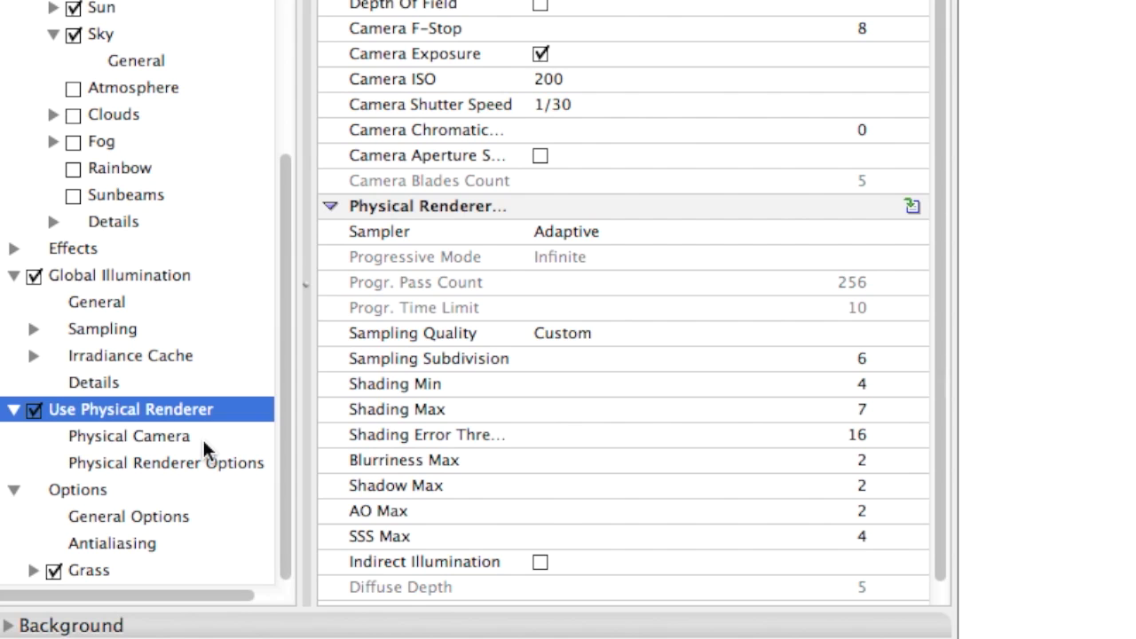
pyautogui.click(190, 438)
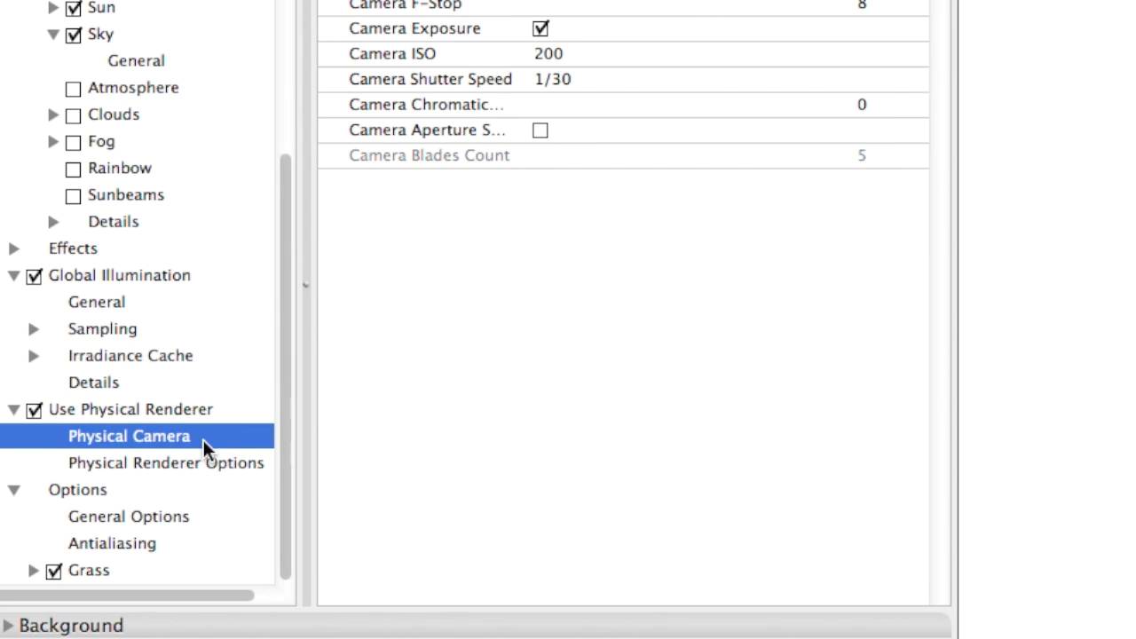
# - Compare which Antialiasing options are available with the physical renderer turned off and turned back on
pyautogui.click(34, 411)
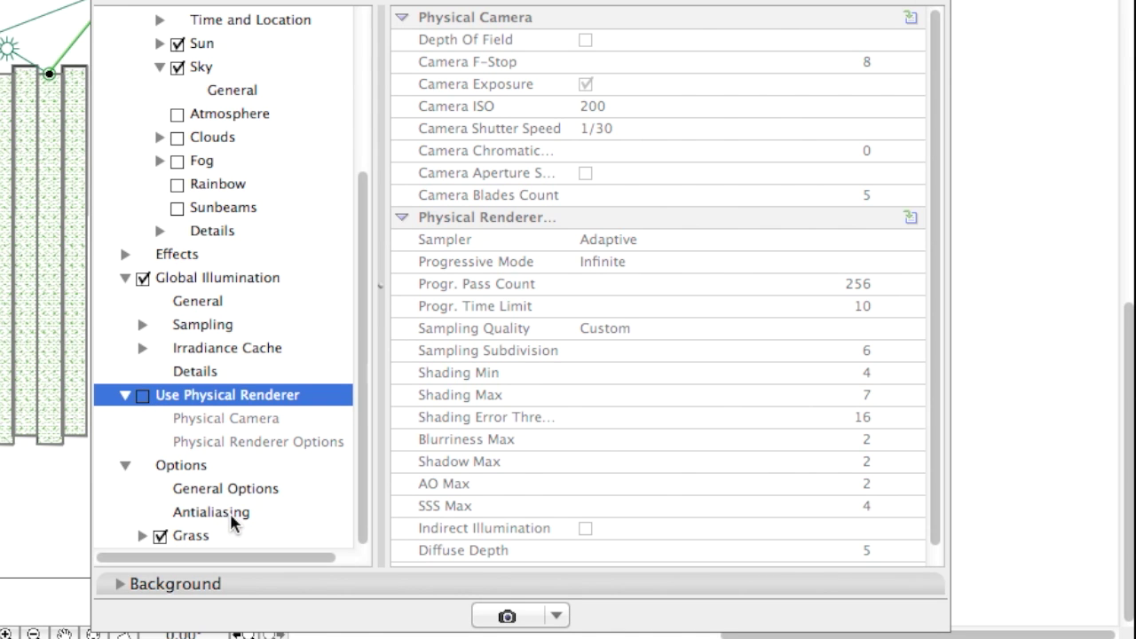
pyautogui.click(232, 523)
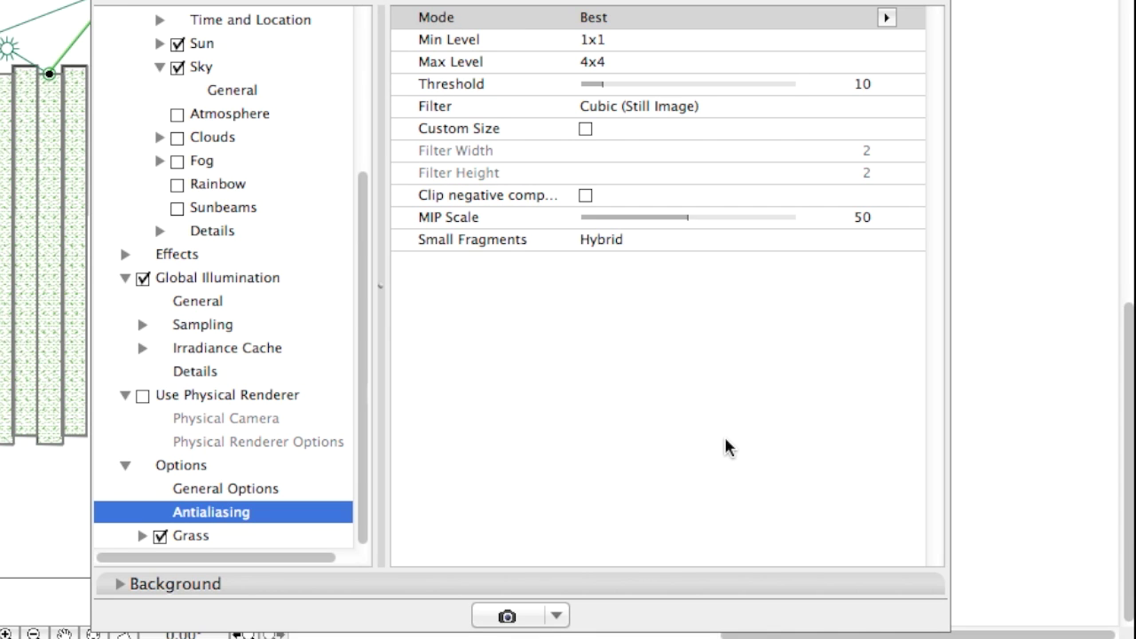
pyautogui.click(885, 18)
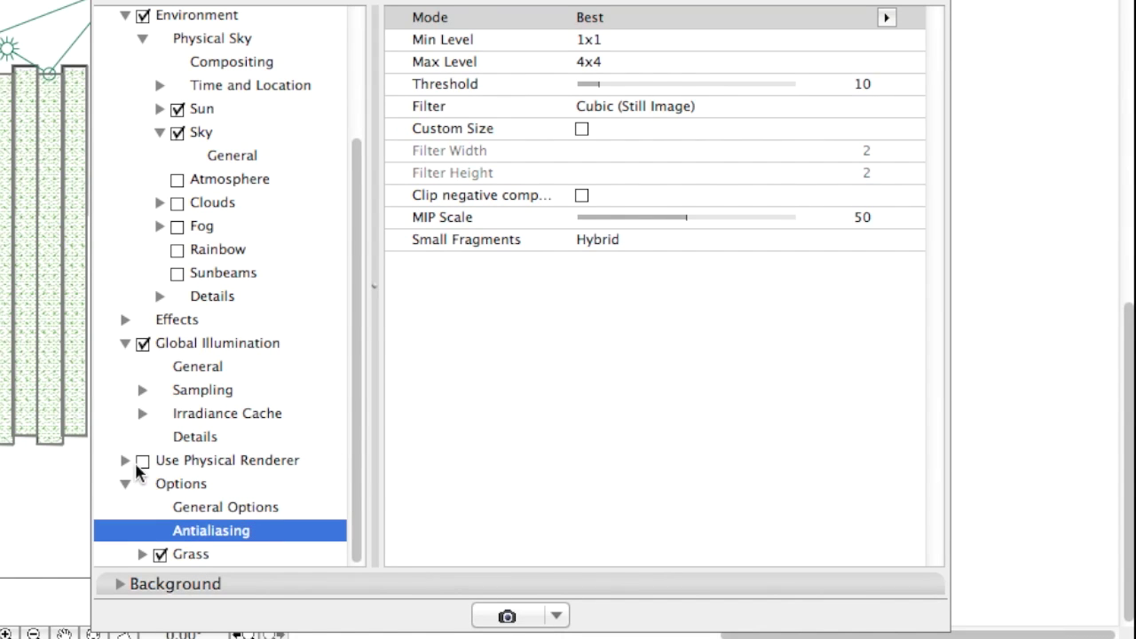
pyautogui.click(143, 462)
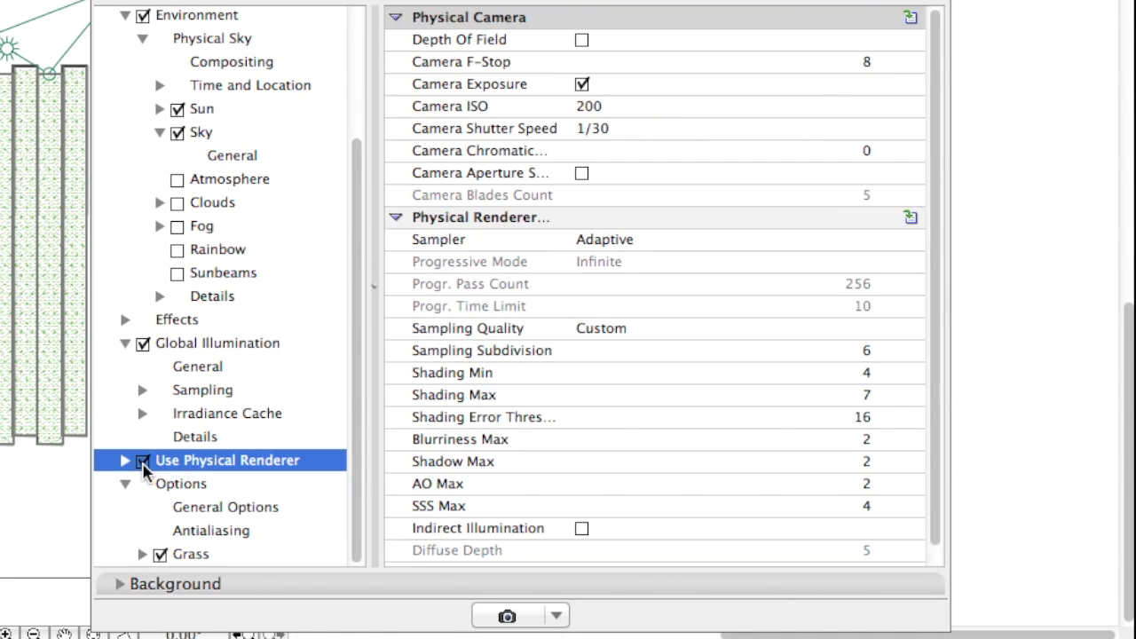
pyautogui.click(249, 531)
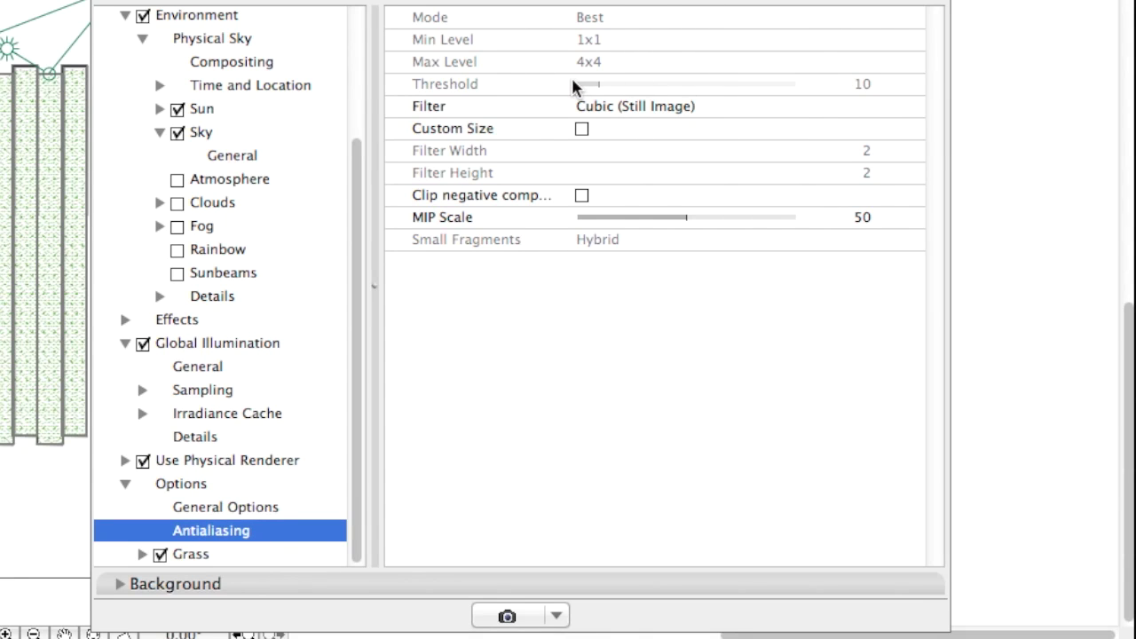
# - Review the Physical Renderer's sampling options, including Sampling Quality and Shading Error Threshold, and start rendering the scene
pyautogui.click(264, 470)
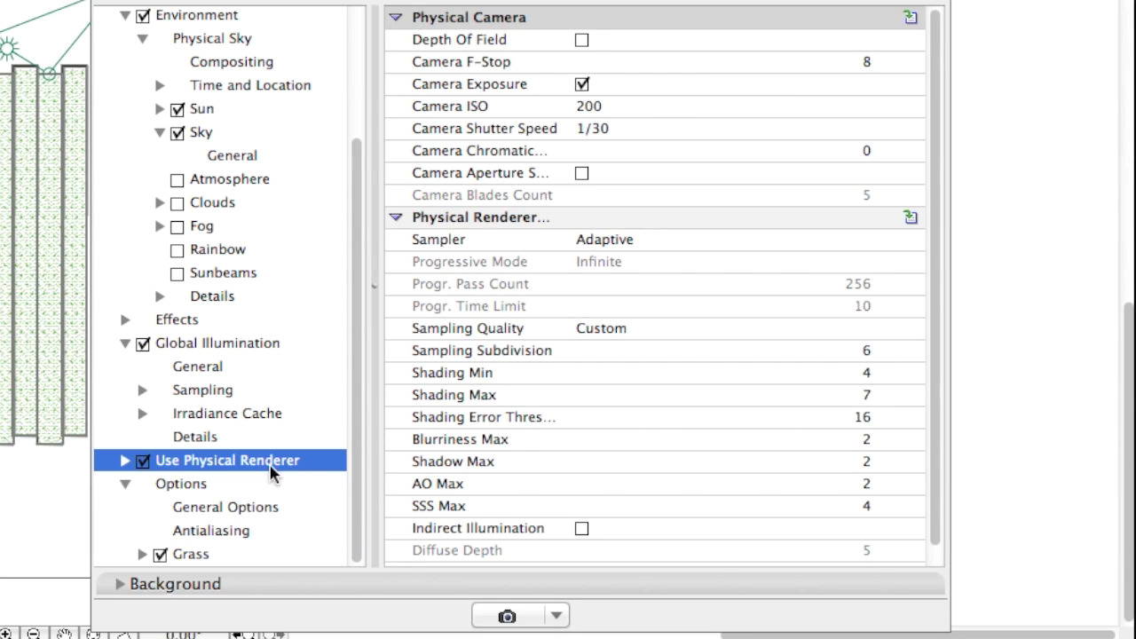
pyautogui.scroll(-1, 862, 400)
pyautogui.click(523, 316)
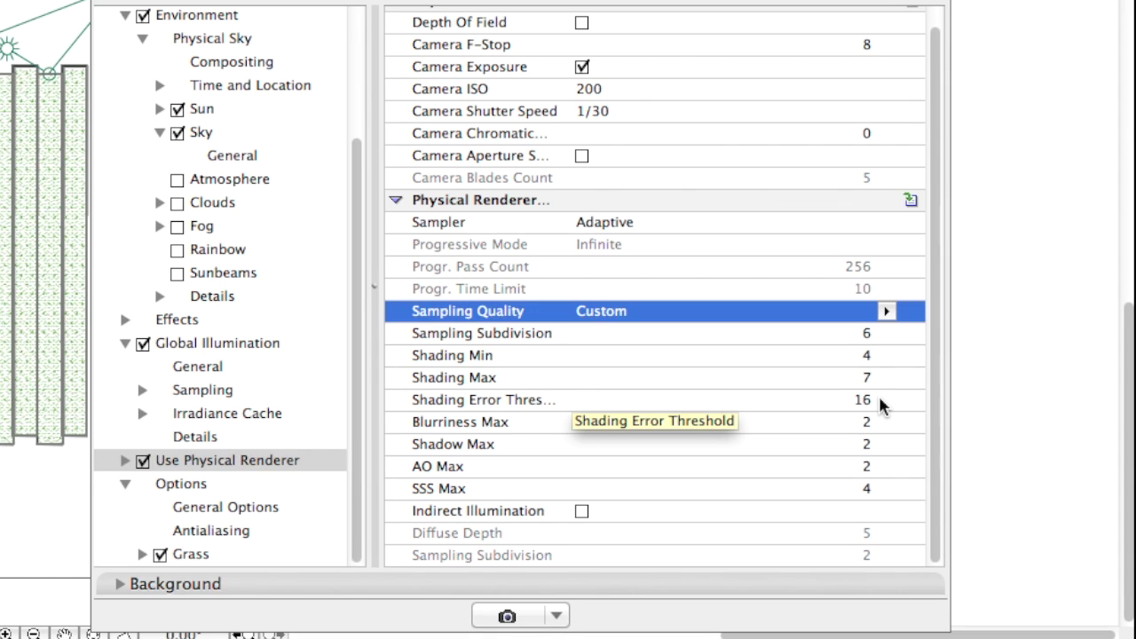
pyautogui.click(506, 616)
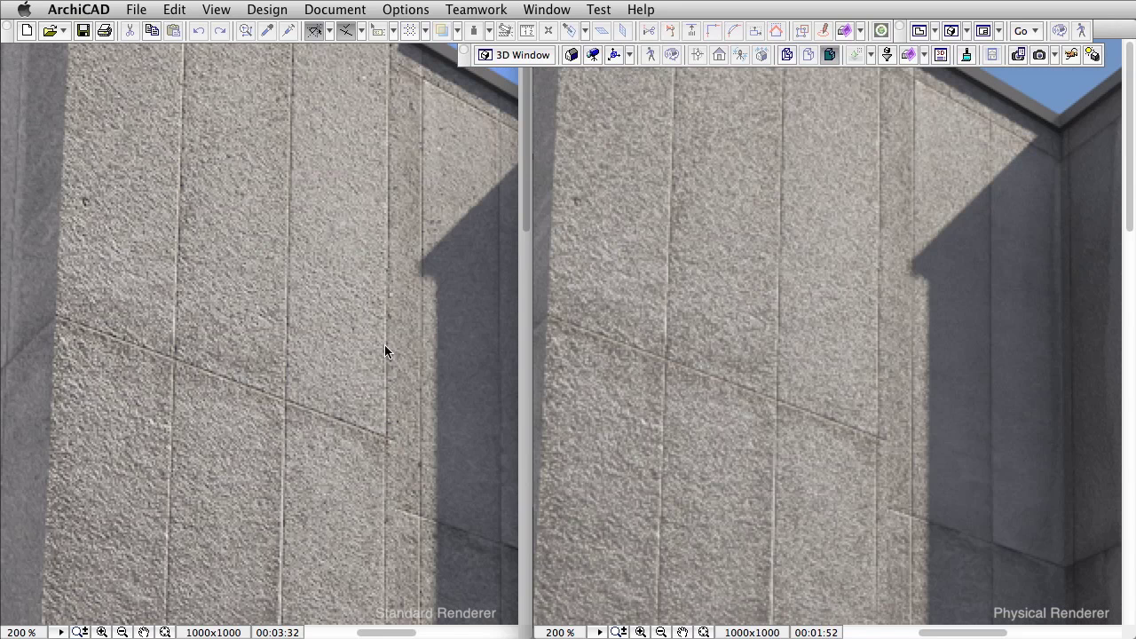
# - Compare the sunlit concrete texture and the adjoining shadow edge at 200% in the Standard and Physical Renderer pictures
pyautogui.click(387, 341)
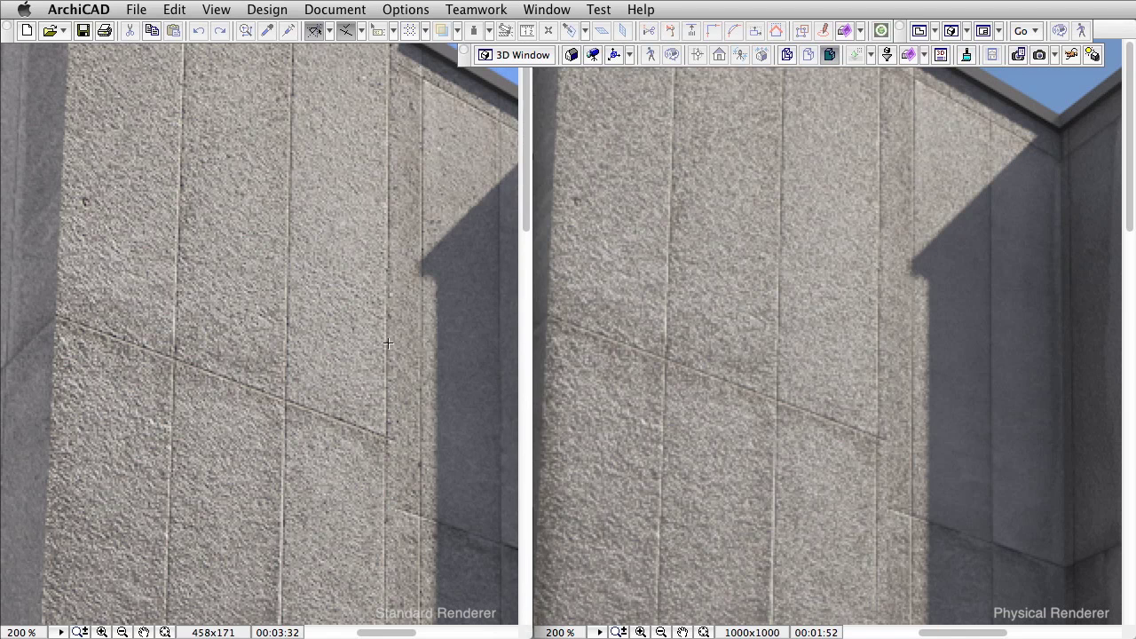
pyautogui.moveTo(392, 426); pyautogui.dragTo(81, 92)
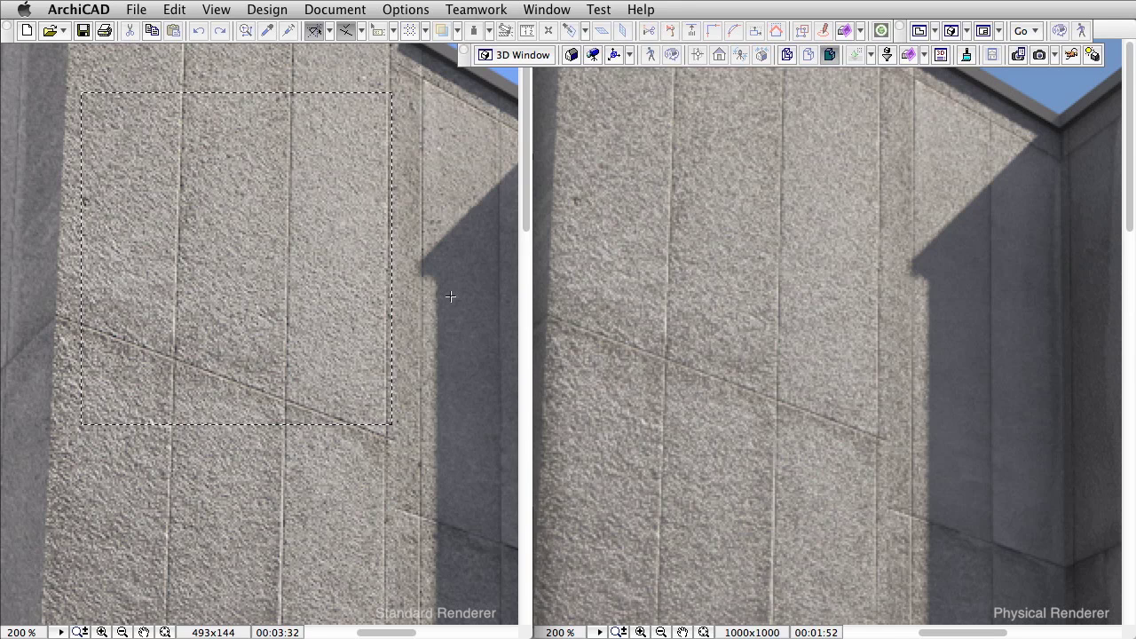
pyautogui.moveTo(450, 297); pyautogui.dragTo(240, 296)
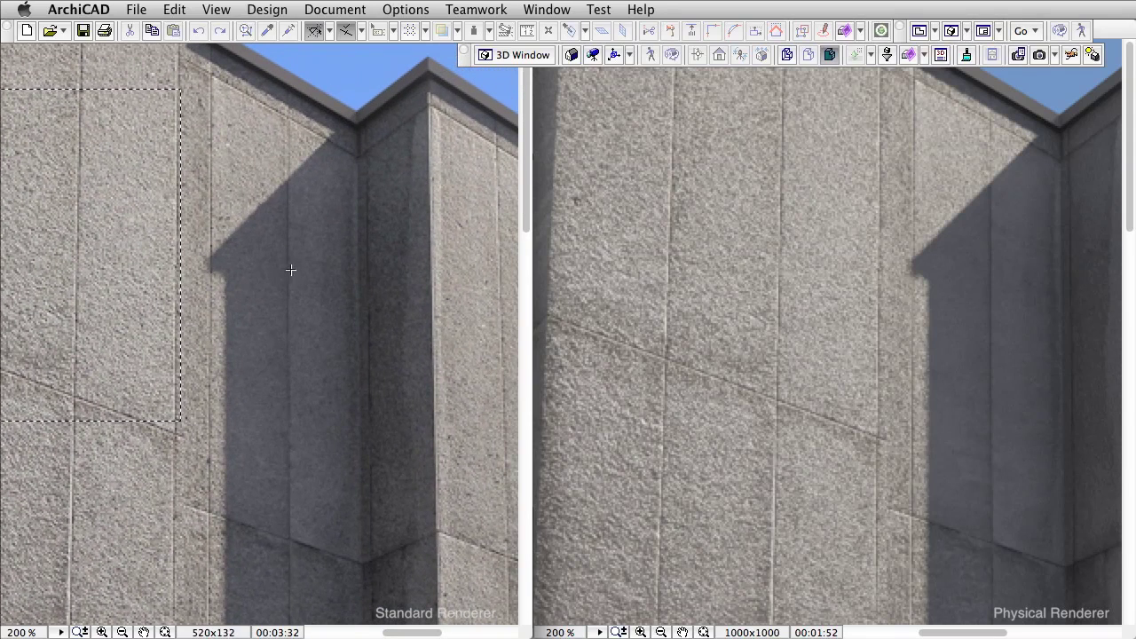
pyautogui.moveTo(451, 559); pyautogui.dragTo(204, 137)
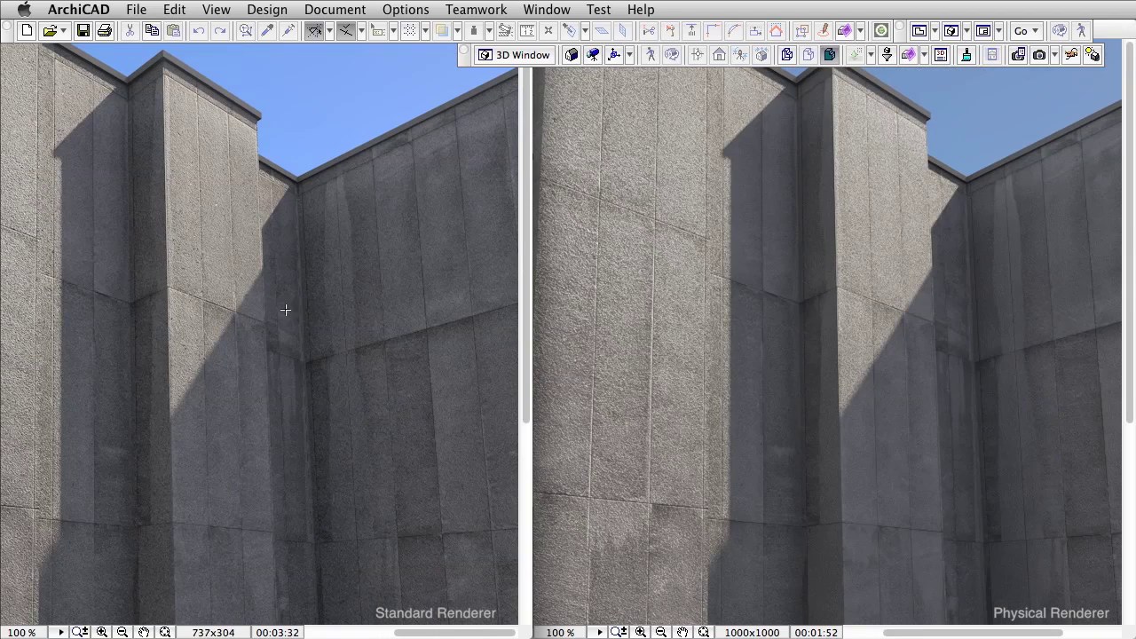
# - Mark the upper part of the recessed wall corner in both renderings and compare its shaded concrete up close
pyautogui.moveTo(255, 413); pyautogui.dragTo(404, 166)
pyautogui.moveTo(897, 413); pyautogui.dragTo(1039, 168)
pyautogui.press('super+plus')
pyautogui.scroll(-3, 877, 417)
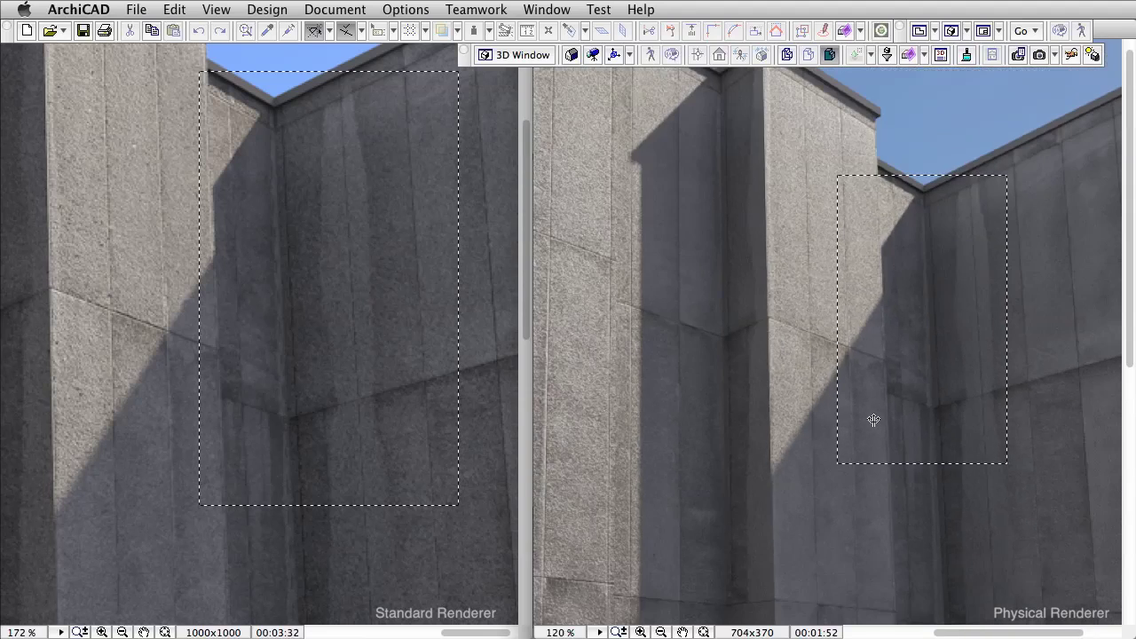
pyautogui.moveTo(852, 373); pyautogui.dragTo(945, 441, button='middle')
pyautogui.moveTo(945, 441); pyautogui.dragTo(947, 505)
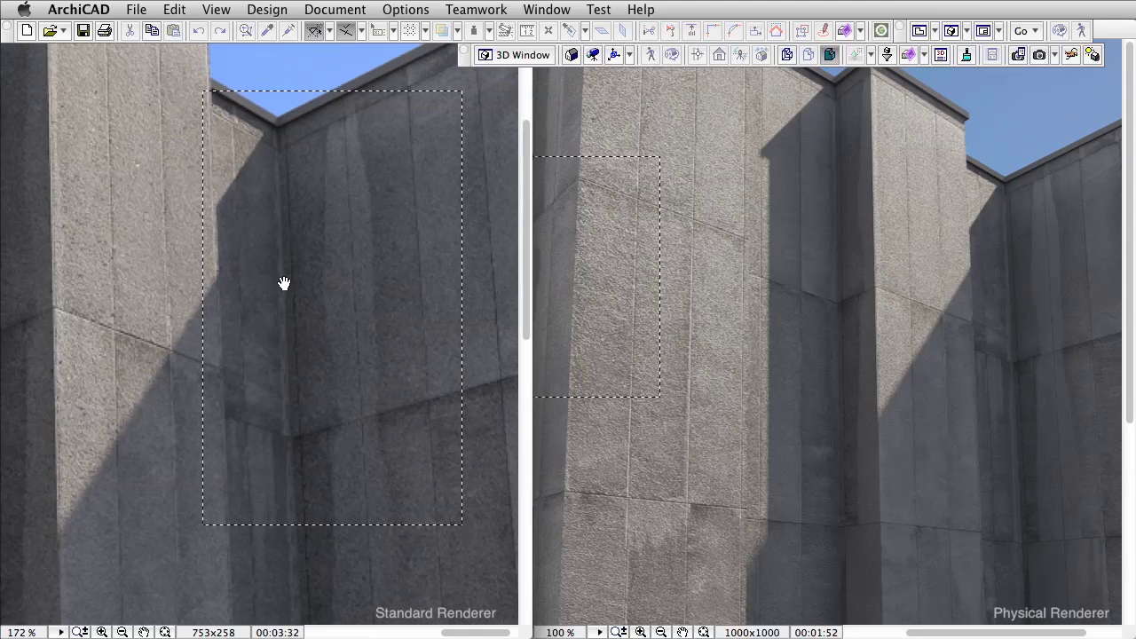
# - Mark the top edge of the projecting concrete pillar against the sky in both renderings and compare it at 172%
pyautogui.moveTo(284, 281); pyautogui.dragTo(399, 493)
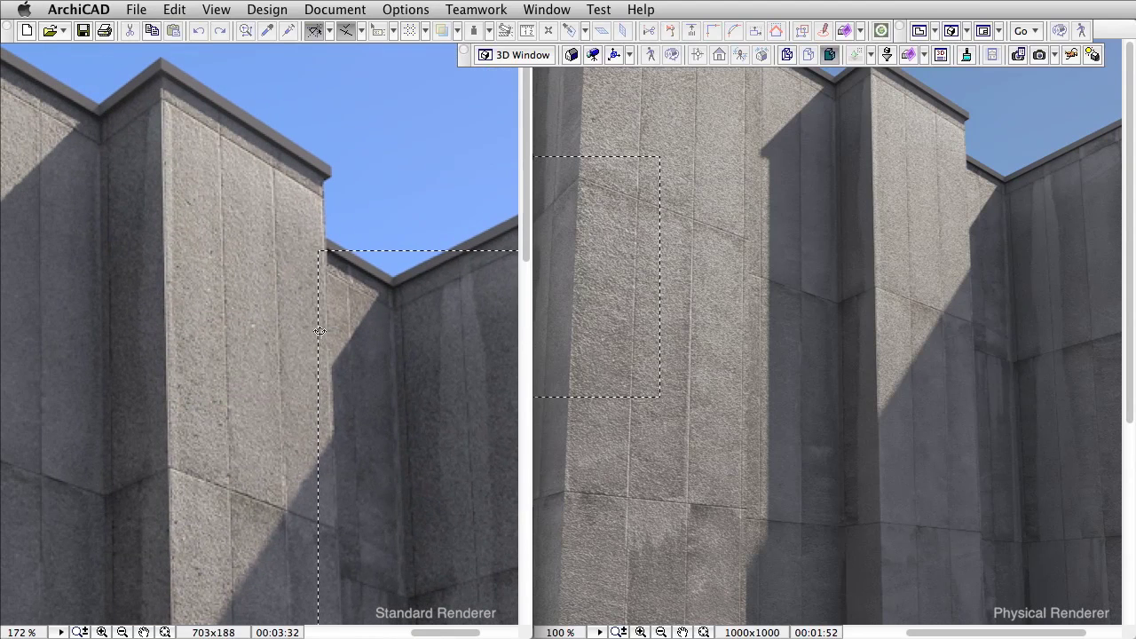
pyautogui.moveTo(357, 250); pyautogui.dragTo(124, 71)
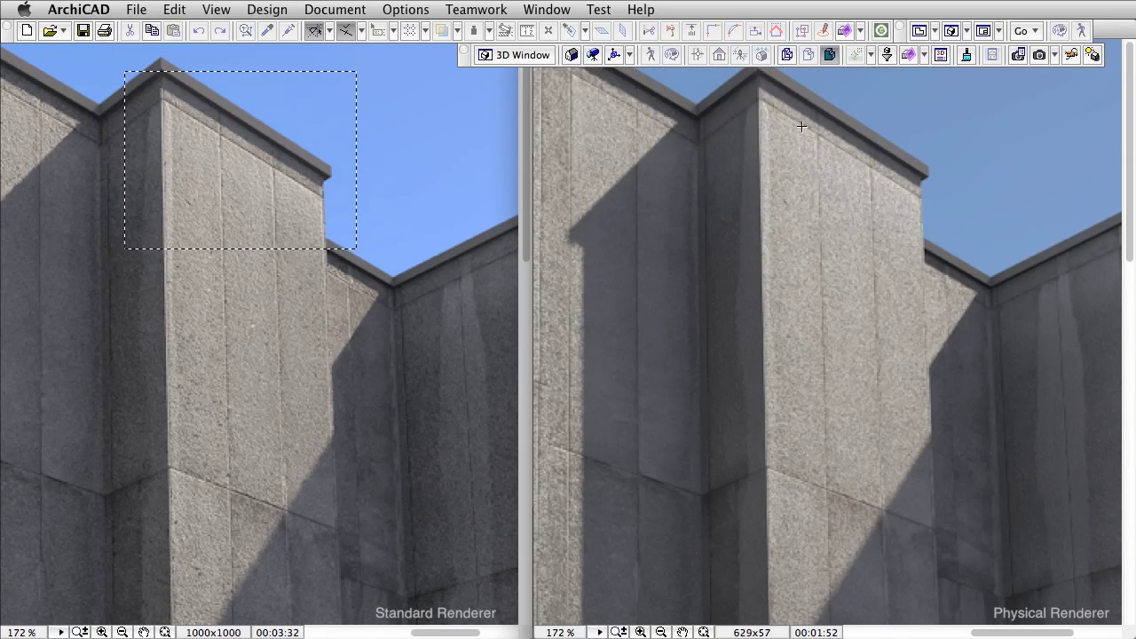
pyautogui.moveTo(739, 88); pyautogui.dragTo(937, 227)
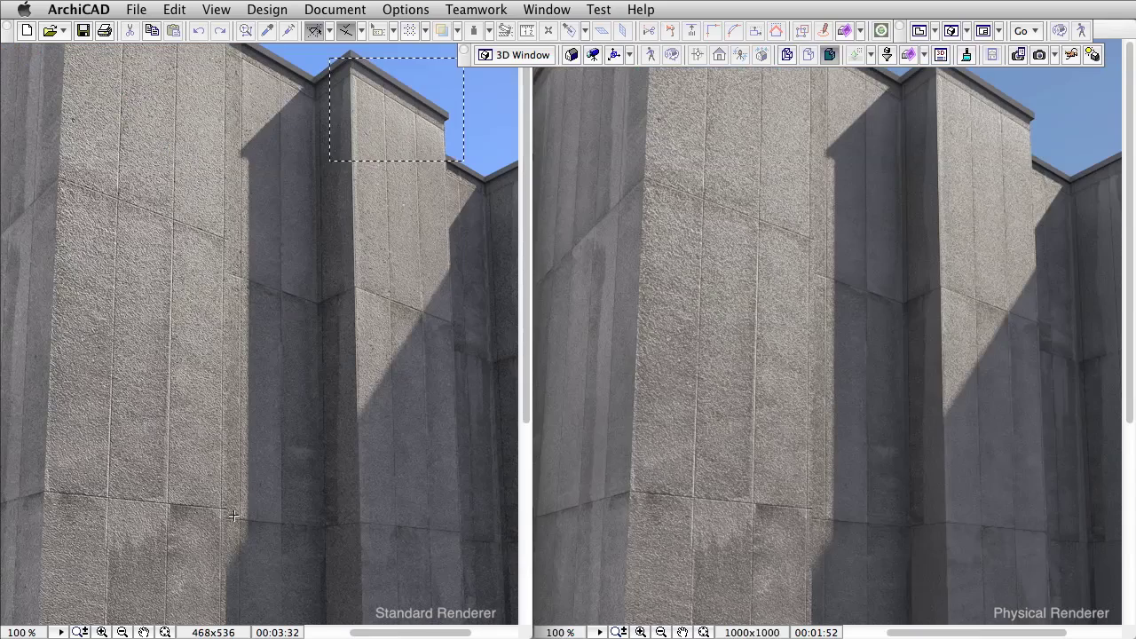
# - Compare the large sunlit concrete wall surfaces of the Standard and Physical Renderer pictures at 100%
pyautogui.click(169, 380)
pyautogui.moveTo(57, 56); pyautogui.dragTo(256, 498)
pyautogui.moveTo(255, 497); pyautogui.dragTo(255, 503)
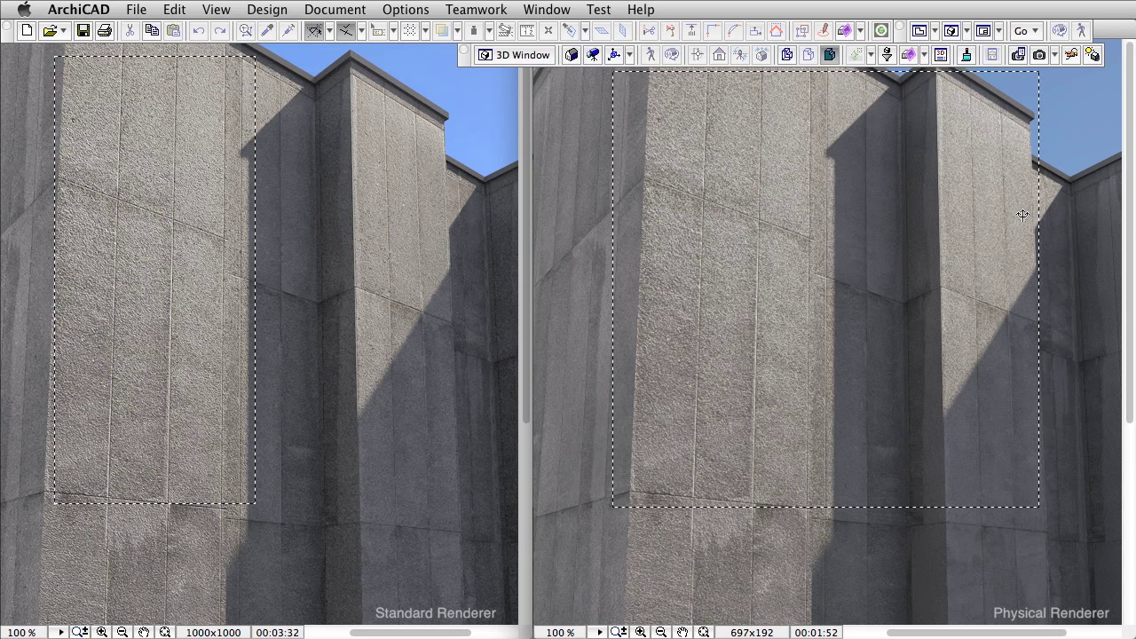
pyautogui.scroll(2, 389, 195)
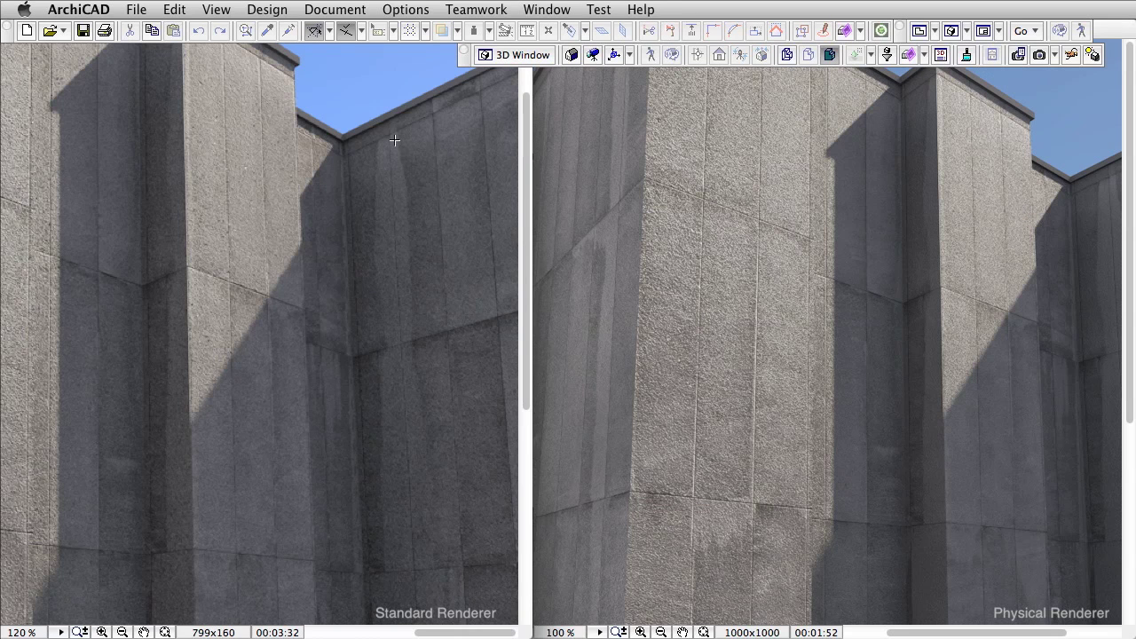
# - Compare the shaded corners at the base of the concrete walls in both renderings at 120%
pyautogui.moveTo(394, 139); pyautogui.dragTo(299, 574)
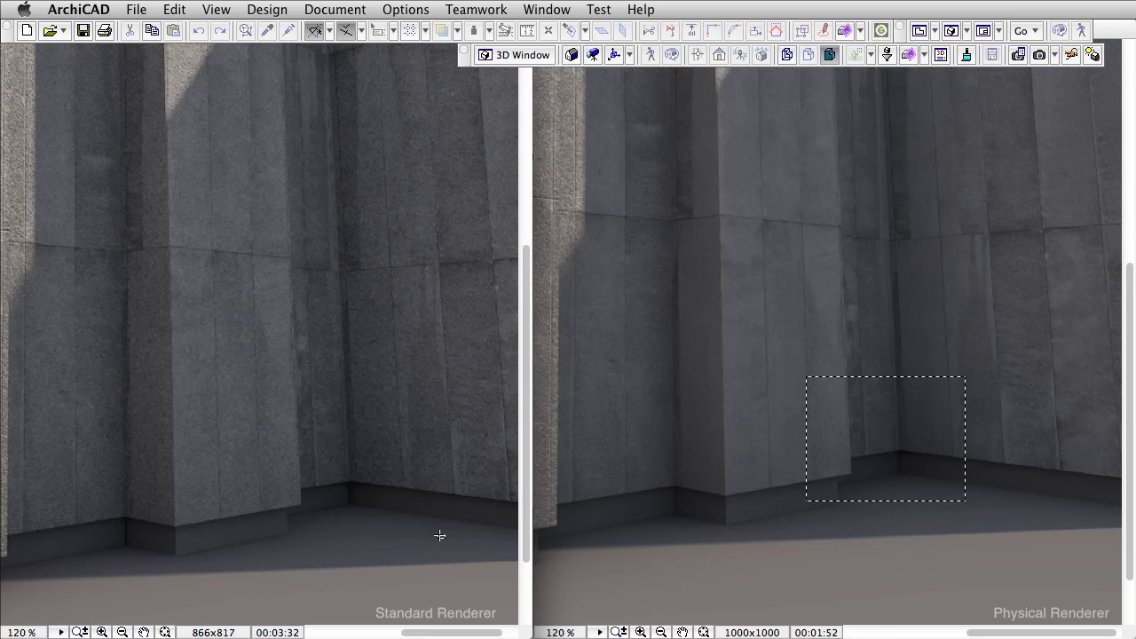
pyautogui.moveTo(446, 538); pyautogui.dragTo(273, 386)
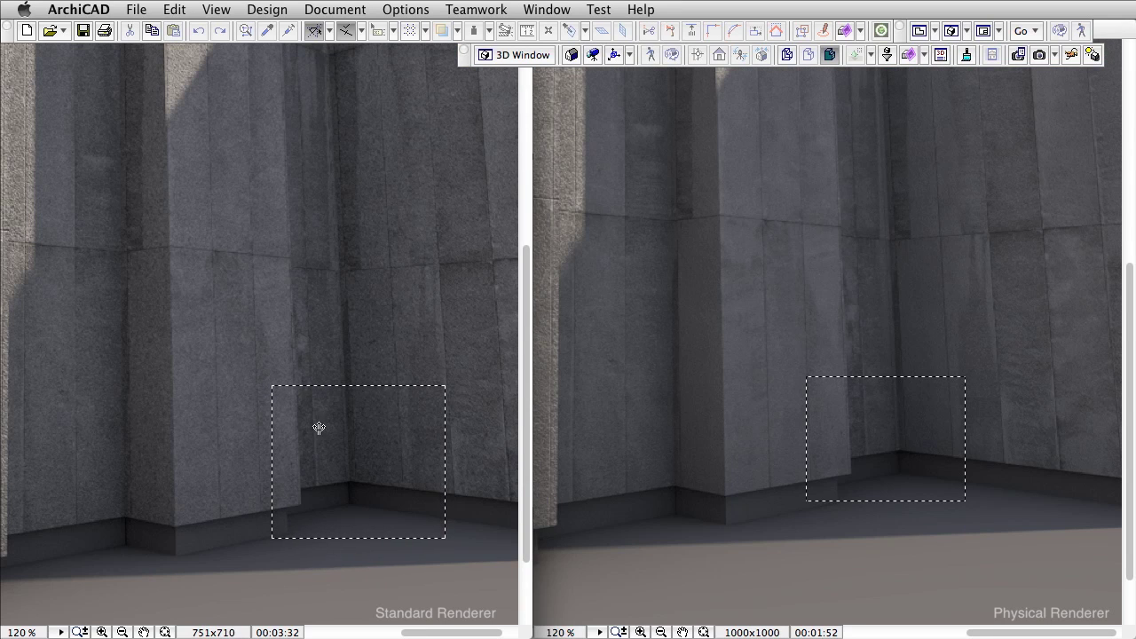
pyautogui.click(74, 487)
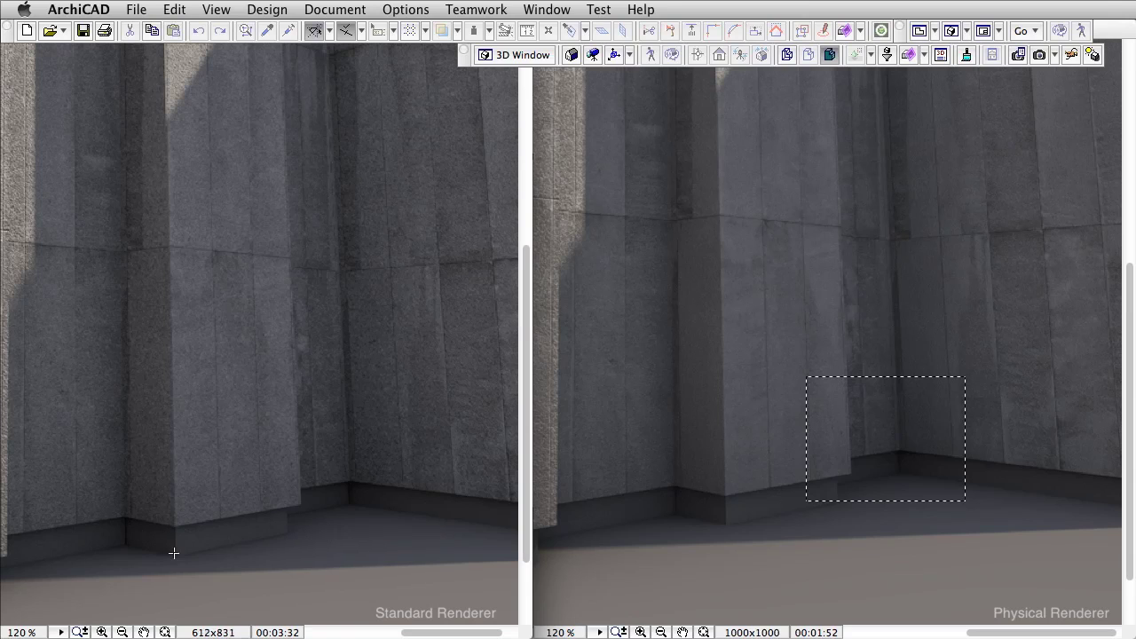
pyautogui.moveTo(185, 565); pyautogui.dragTo(61, 472)
pyautogui.click(659, 516)
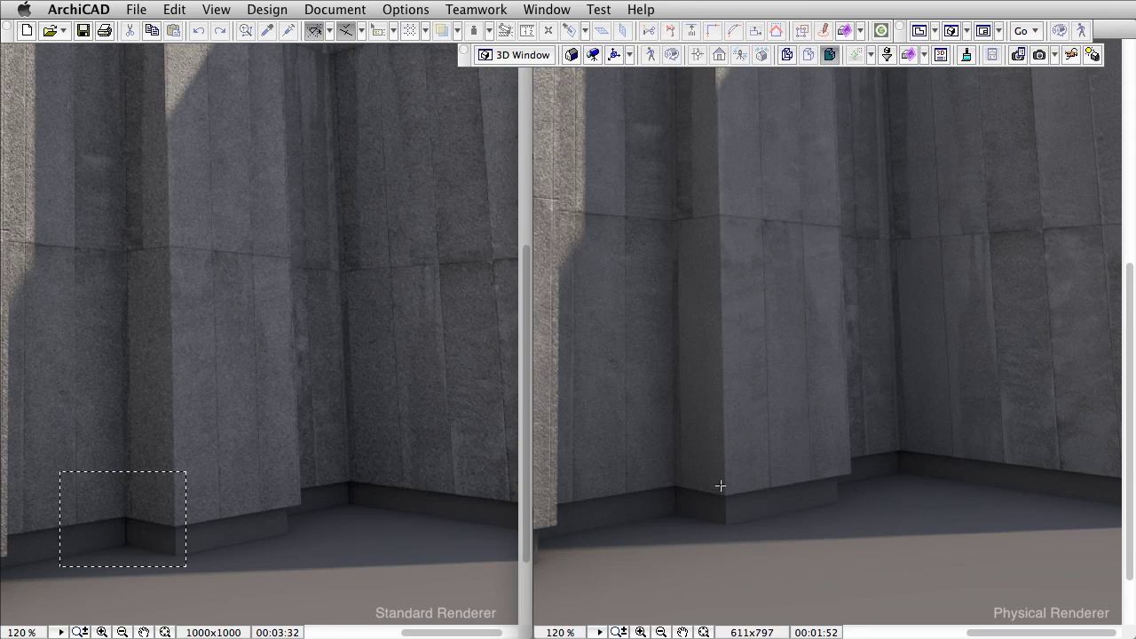
pyautogui.moveTo(725, 462); pyautogui.dragTo(612, 543)
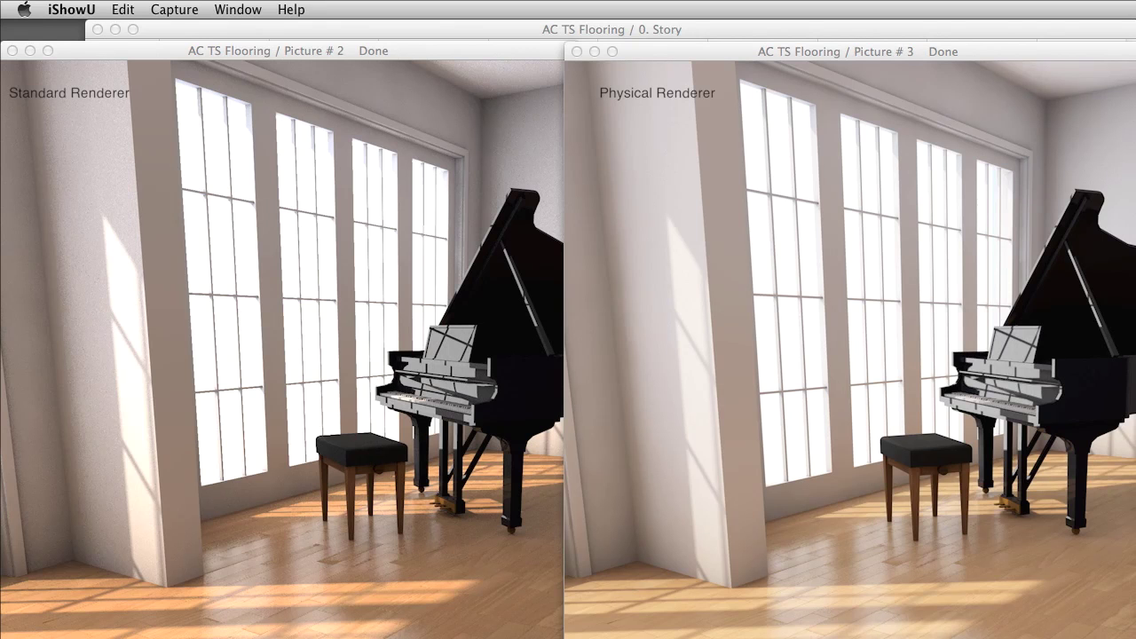
# - Compare the wall corner beside the windows in the Standard and Physical Renderer pictures of the piano room up close
pyautogui.click(1012, 58)
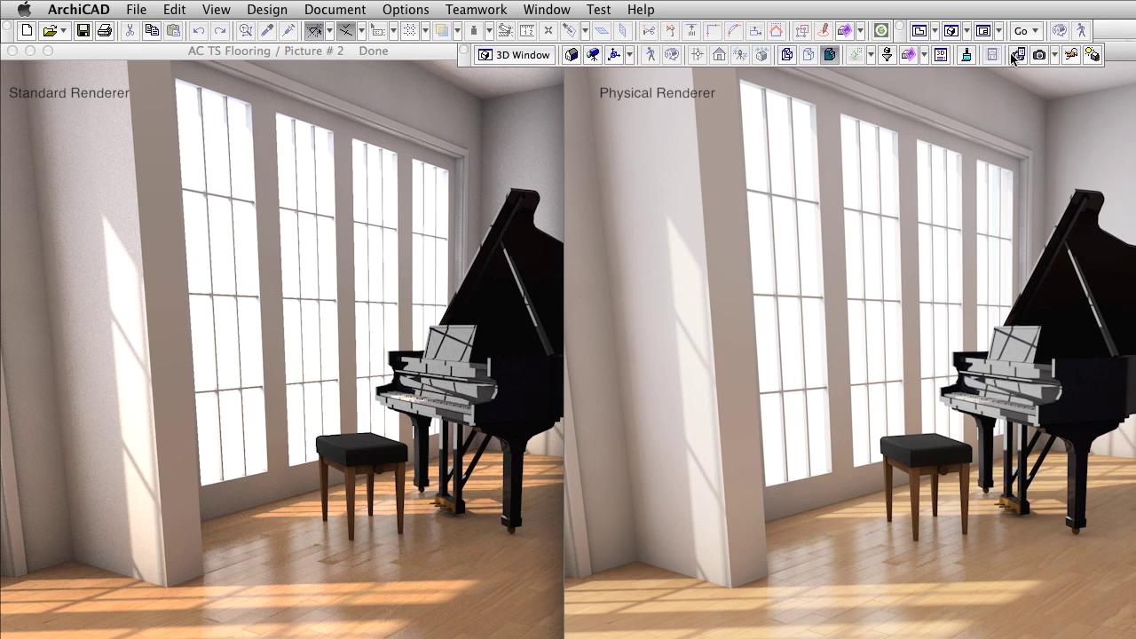
pyautogui.click(125, 70)
pyautogui.moveTo(110, 69); pyautogui.dragTo(476, 423)
pyautogui.moveTo(1002, 440); pyautogui.dragTo(657, 68)
pyautogui.scroll(-5, 255, 282)
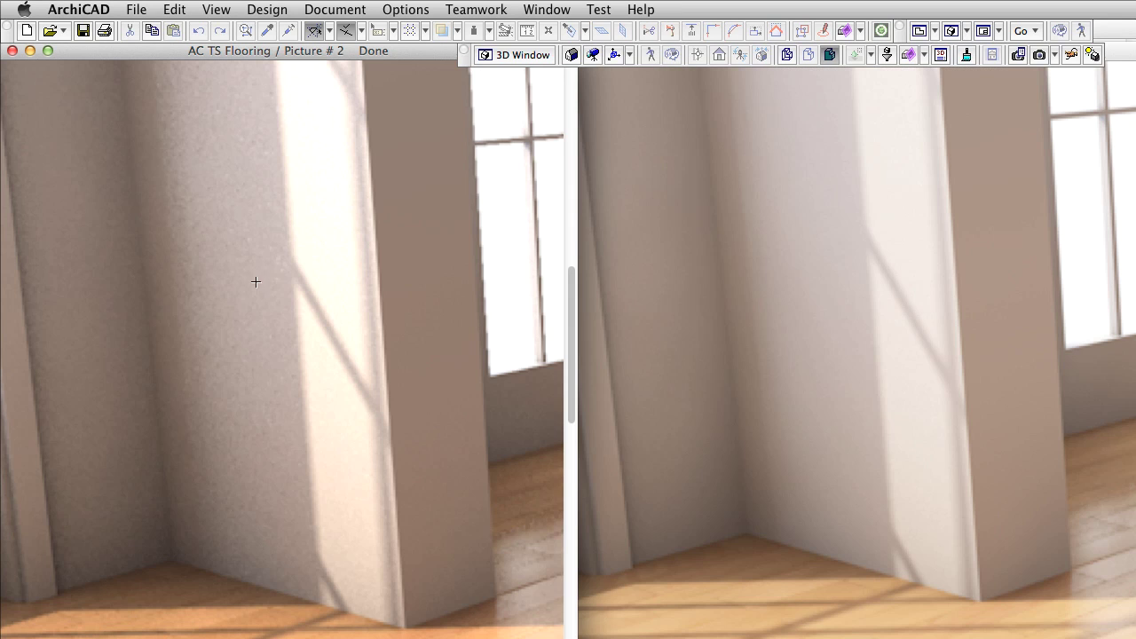
pyautogui.moveTo(261, 250); pyautogui.dragTo(45, 603)
pyautogui.click(876, 265)
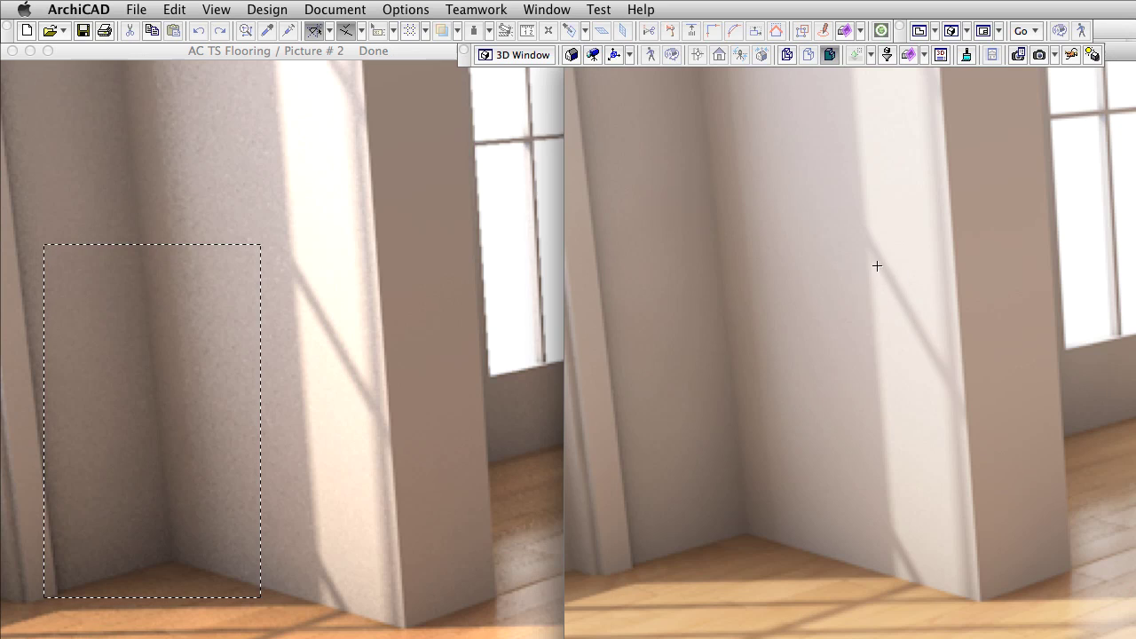
pyautogui.moveTo(839, 258); pyautogui.dragTo(628, 580)
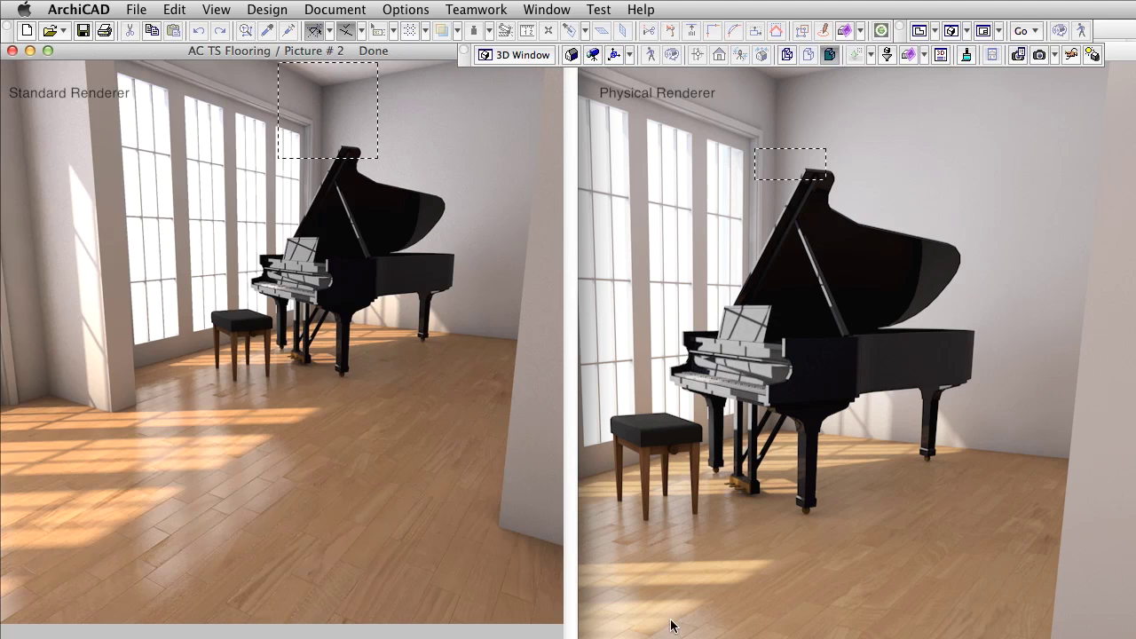
# - Store the current custom PhotoRendering settings as a new scene named Exterior
pyautogui.click(710, 595)
pyautogui.click(501, 98)
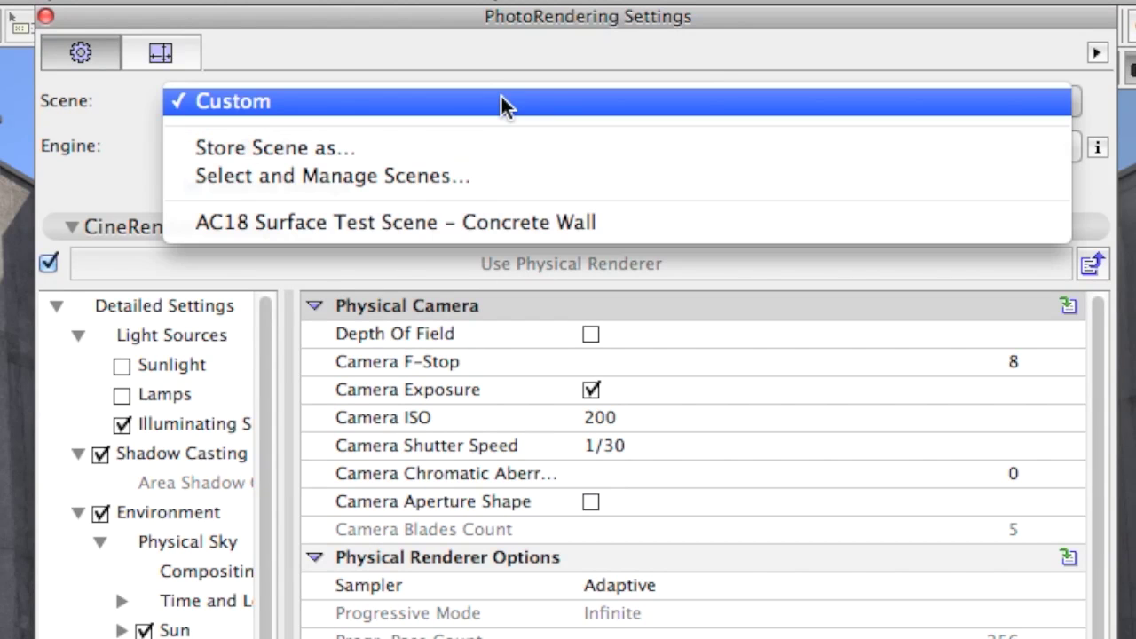
pyautogui.click(487, 150)
pyautogui.write('Ex')
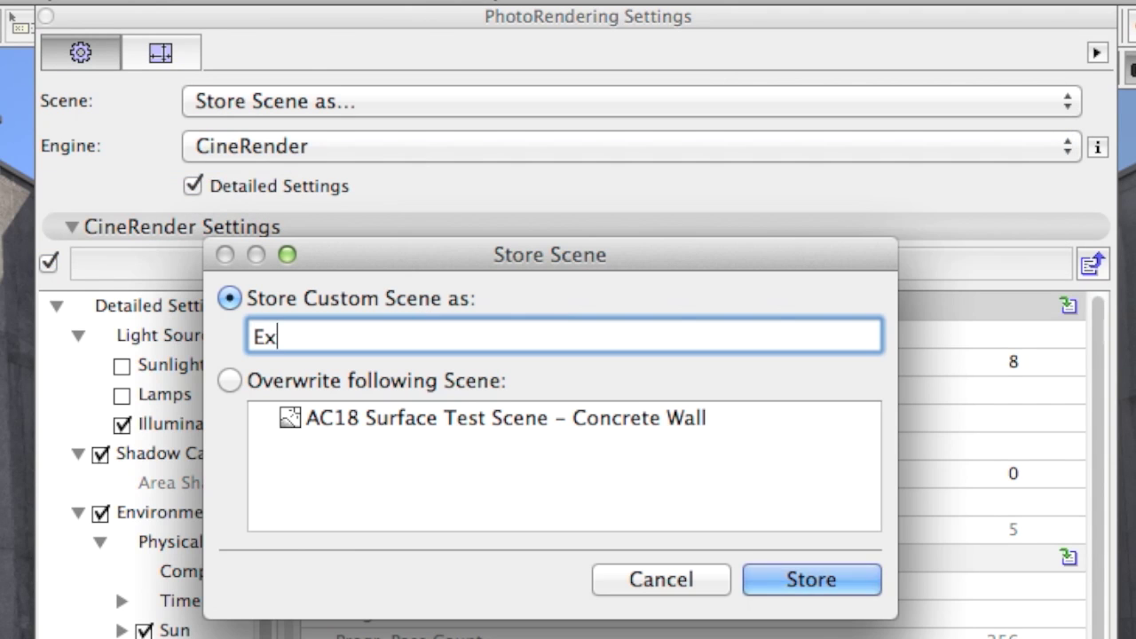
pyautogui.write('terior')
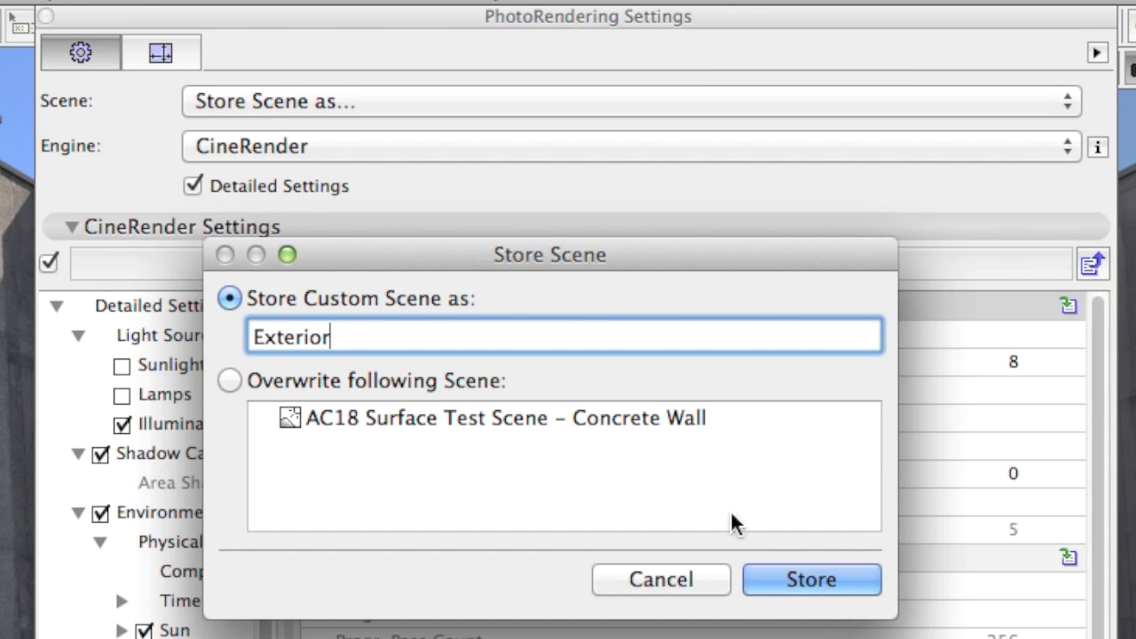
pyautogui.click(871, 584)
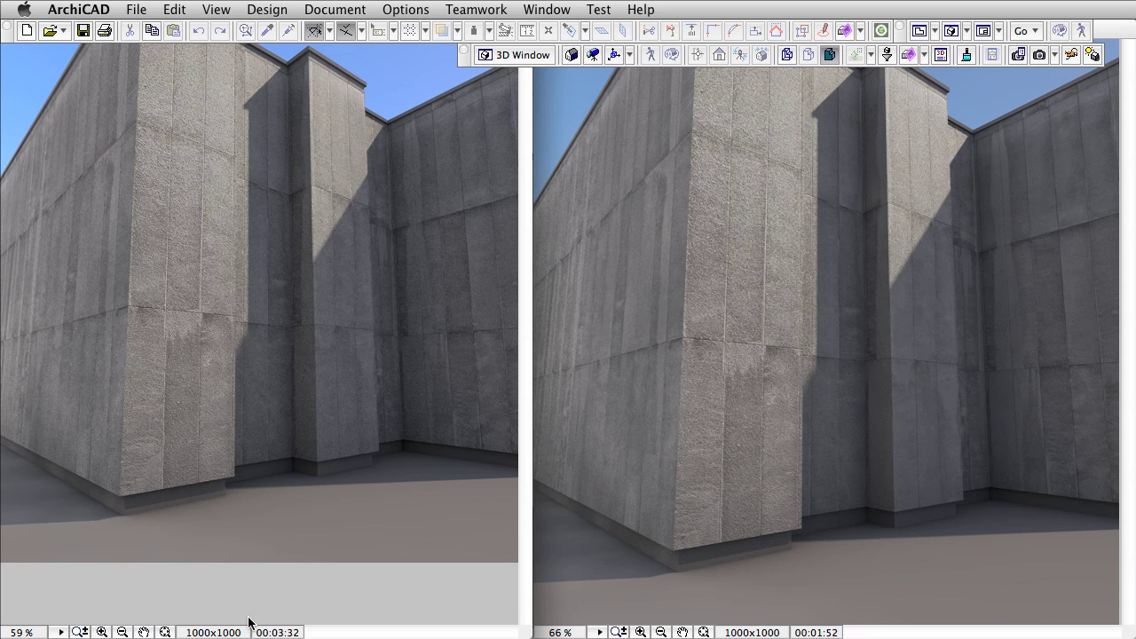